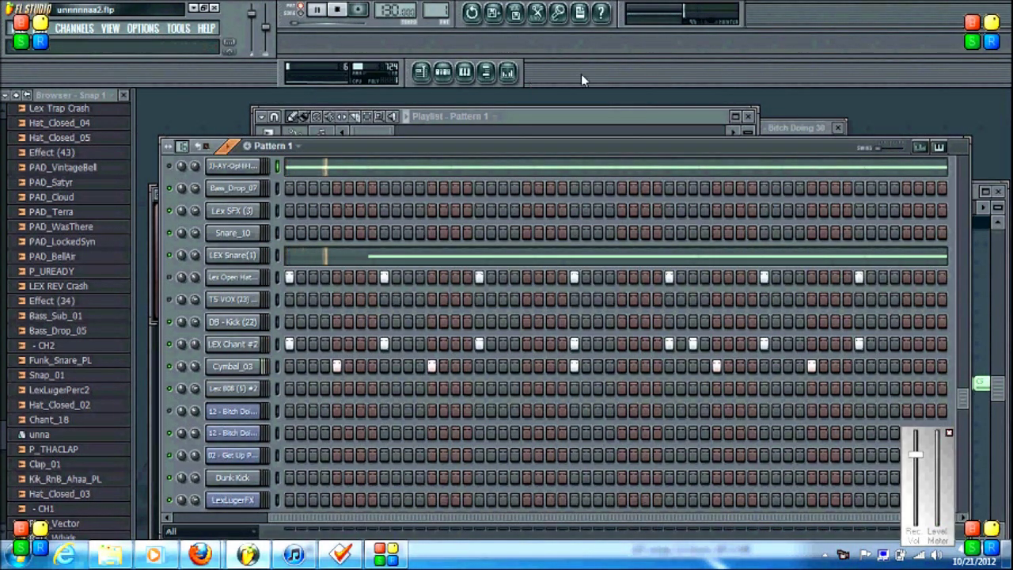
Open Pattern 2 from Track 3 of the playlist and show the settings of its first "12 - Bitch Doing 30" slicer channel.
click(559, 114)
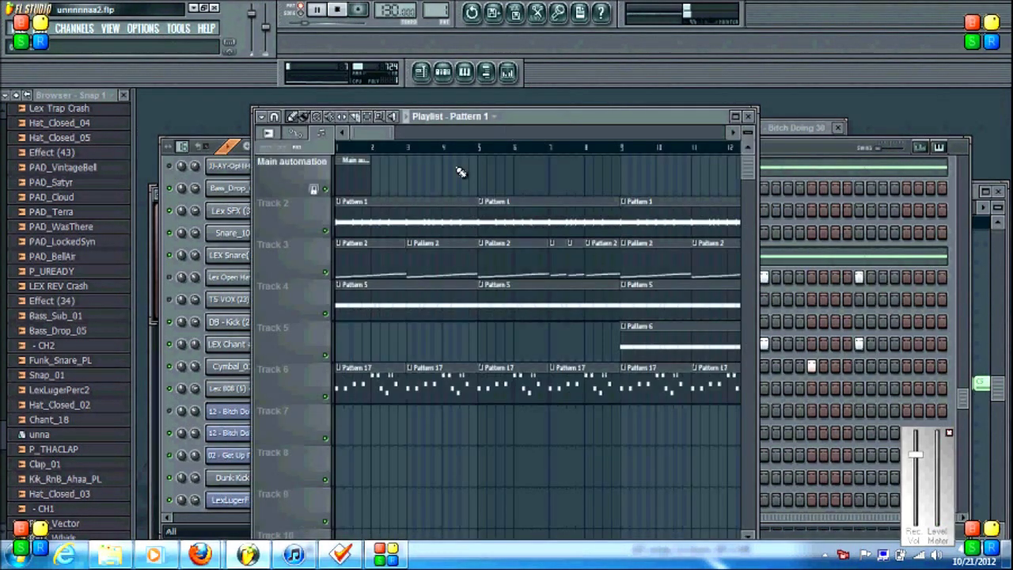
double_click(394, 258)
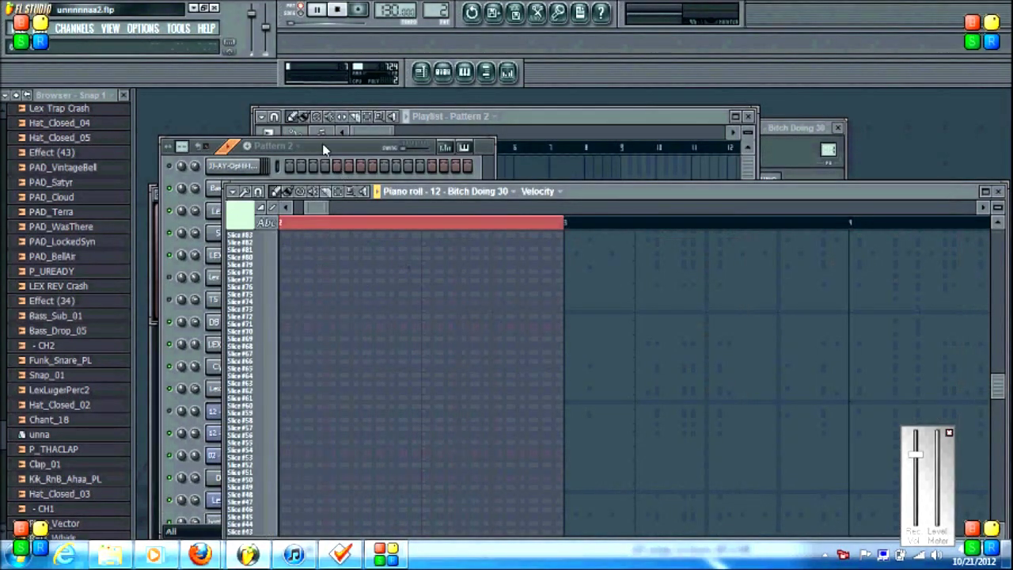
click(322, 143)
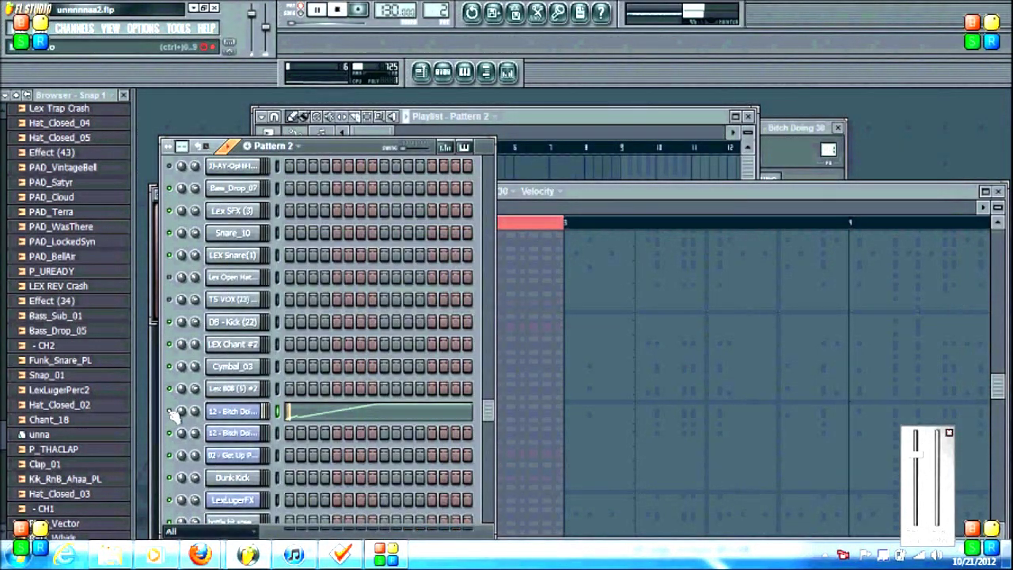
click(223, 413)
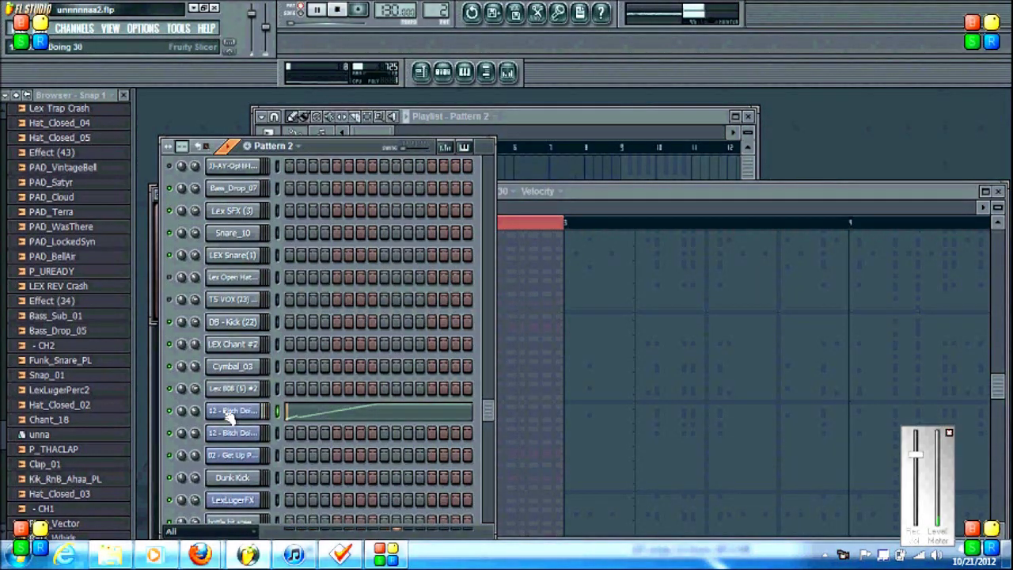
click(229, 415)
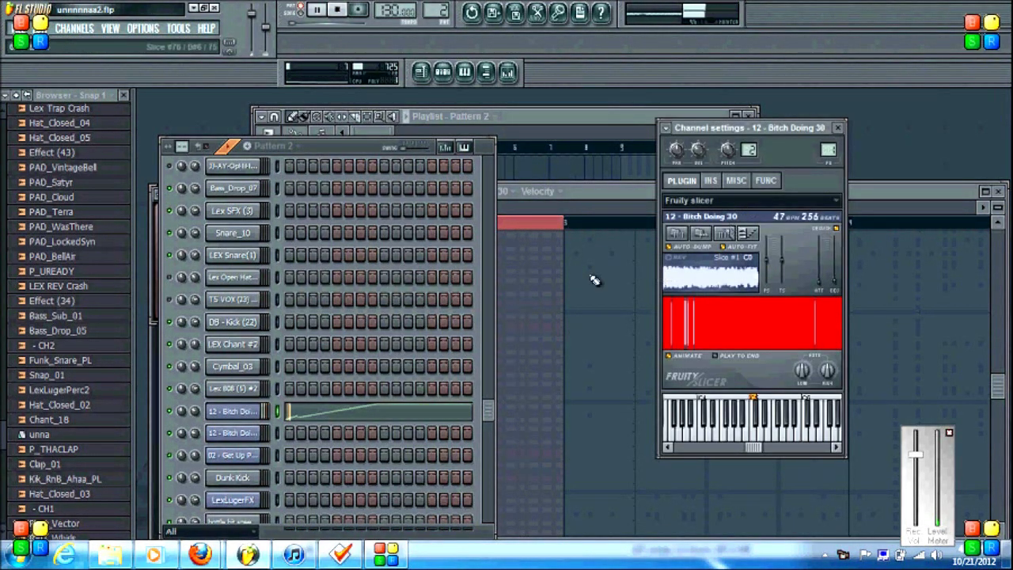
Examine the slice notes of the "12 - Bitch Doing 30" channel in the Pattern 2 piano roll.
click(612, 189)
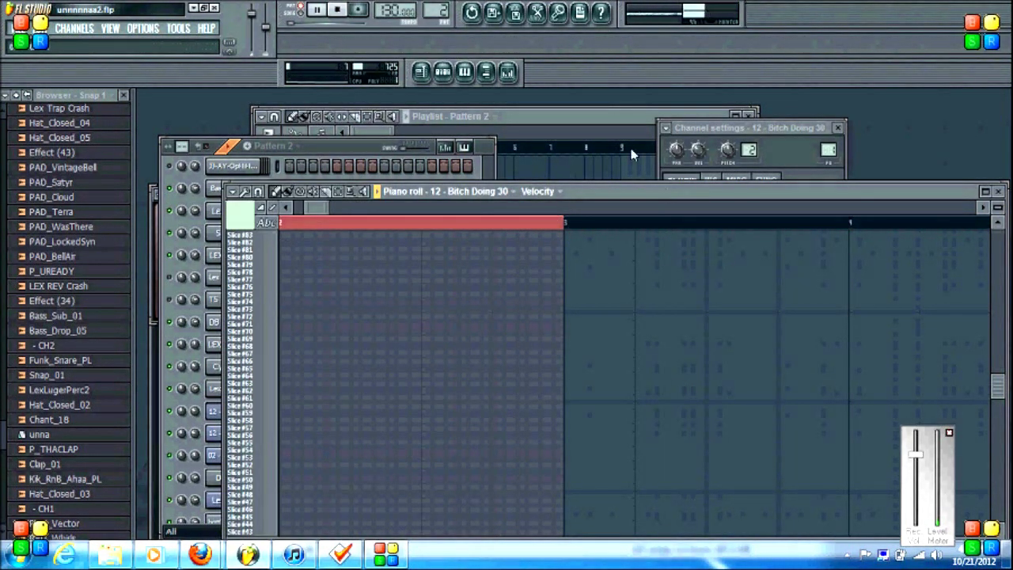
drag(631, 154, 599, 66)
drag(934, 282, 919, 428)
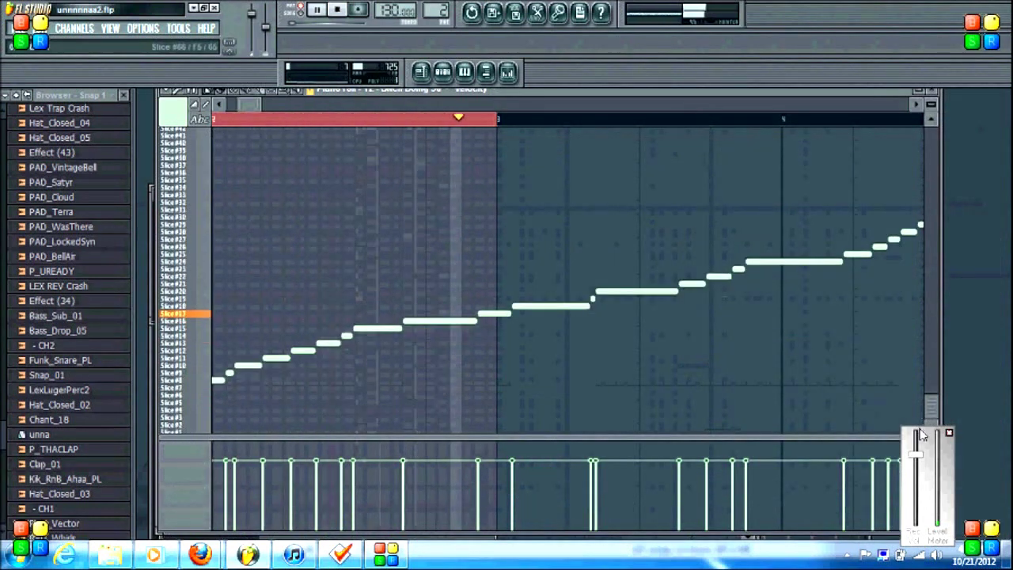
drag(262, 117, 247, 113)
drag(593, 93, 688, 255)
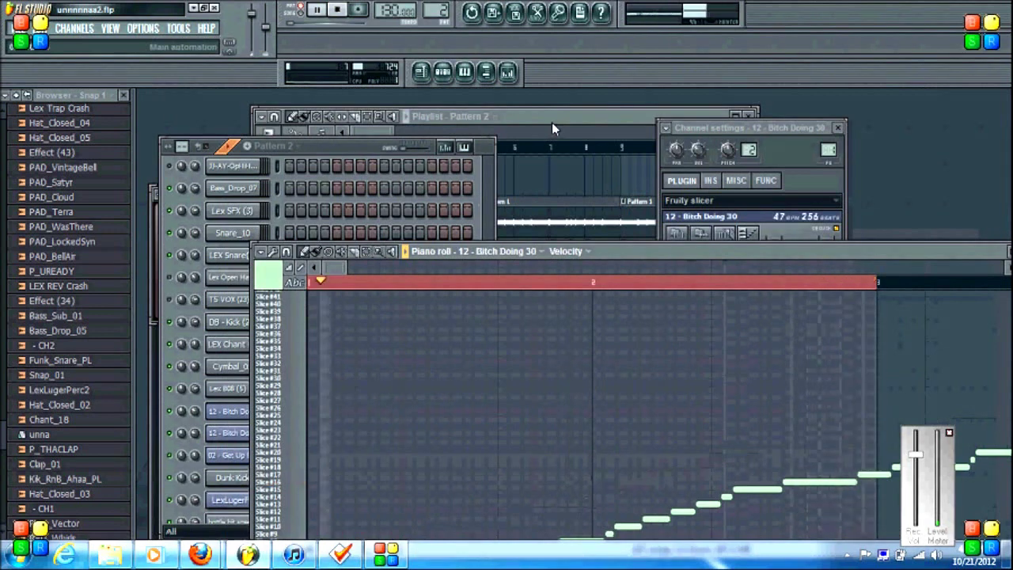
Open the first Pattern 17 clip on Track 6 of the playlist to view its melody notes in the piano roll.
click(551, 119)
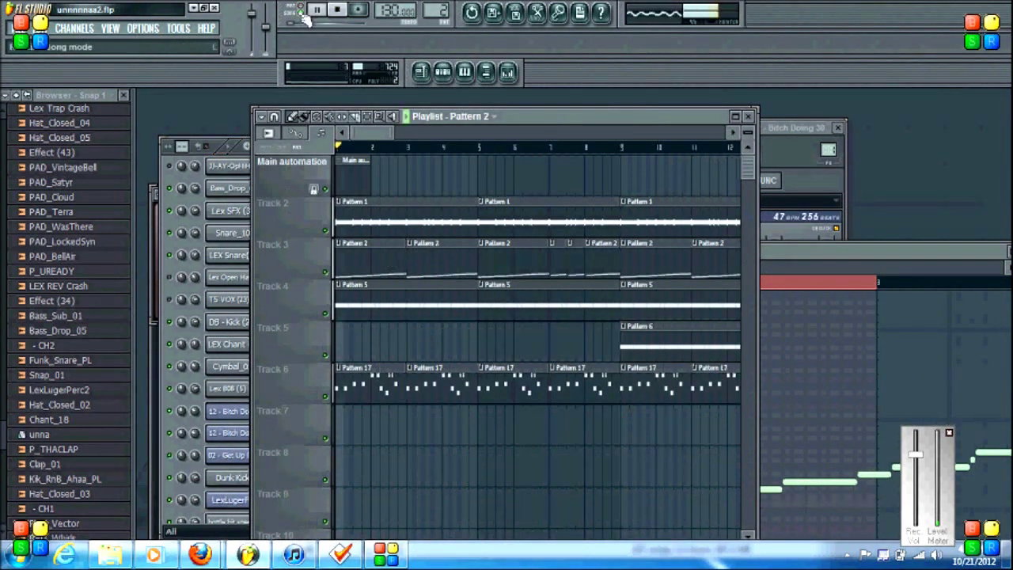
double_click(379, 384)
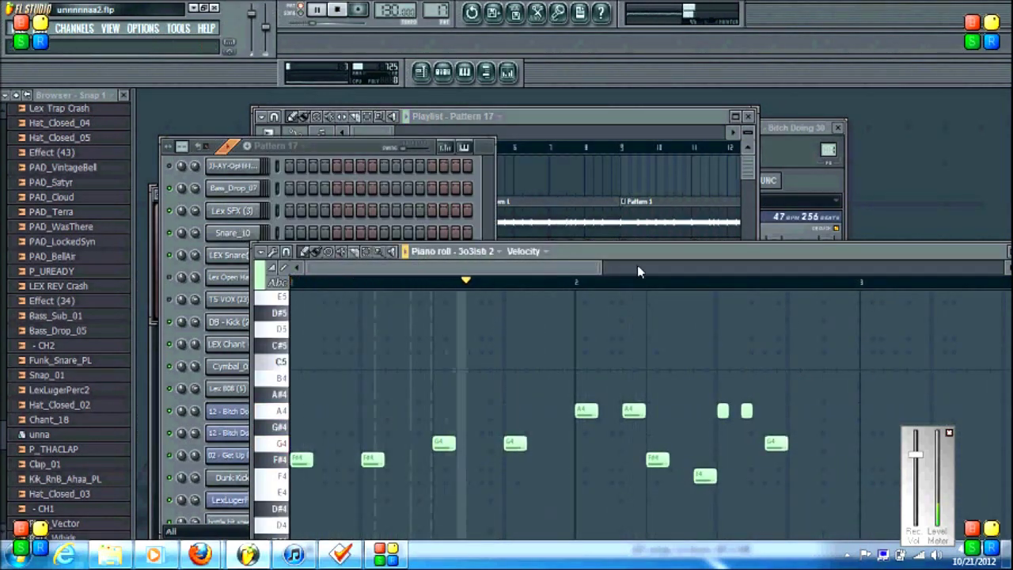
drag(634, 256, 634, 236)
Open the first Pattern 5 clip on Track 4 to view the DB - Kick (22) notes in the piano roll.
click(570, 119)
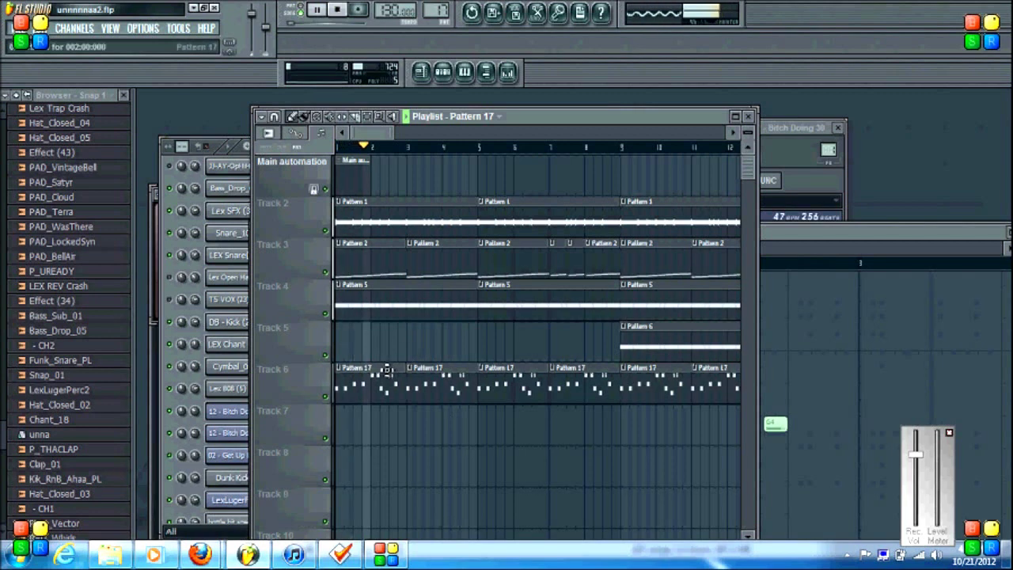
double_click(402, 306)
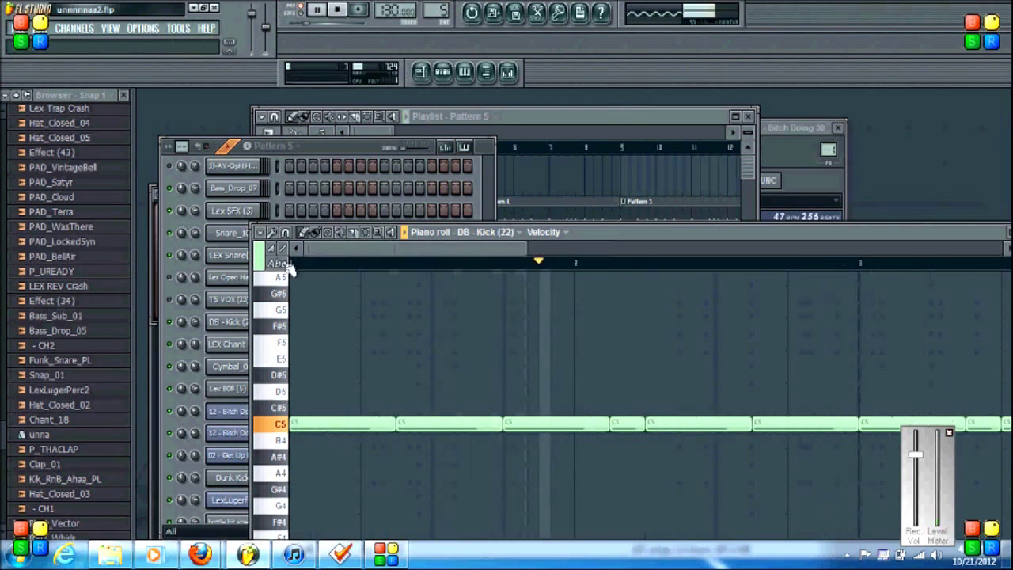
drag(373, 242, 394, 280)
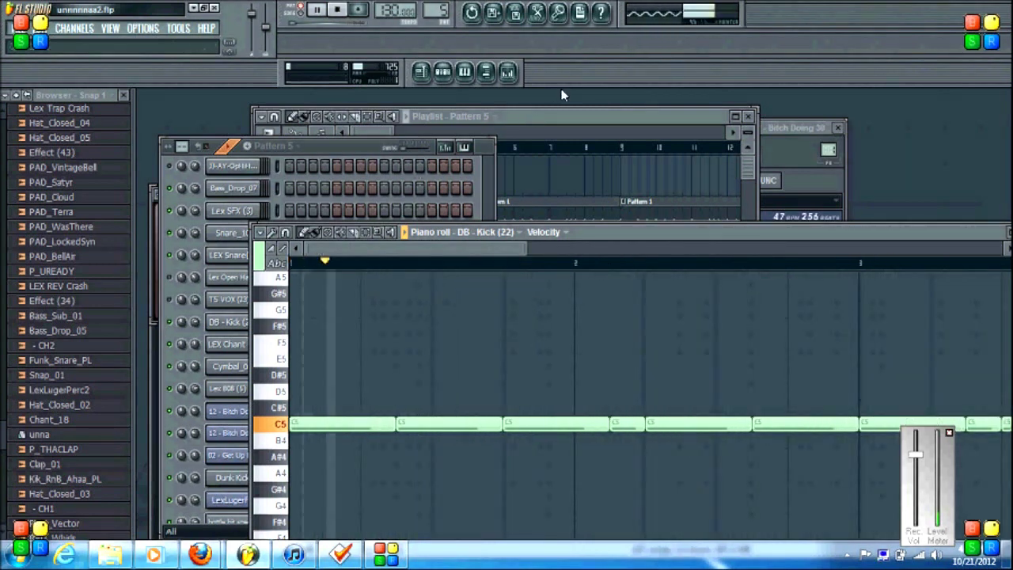
Open the Pattern 6 clip at bar 9 on Track 5 to view the Dunk Kick notes in the piano roll.
click(561, 118)
drag(383, 137, 412, 135)
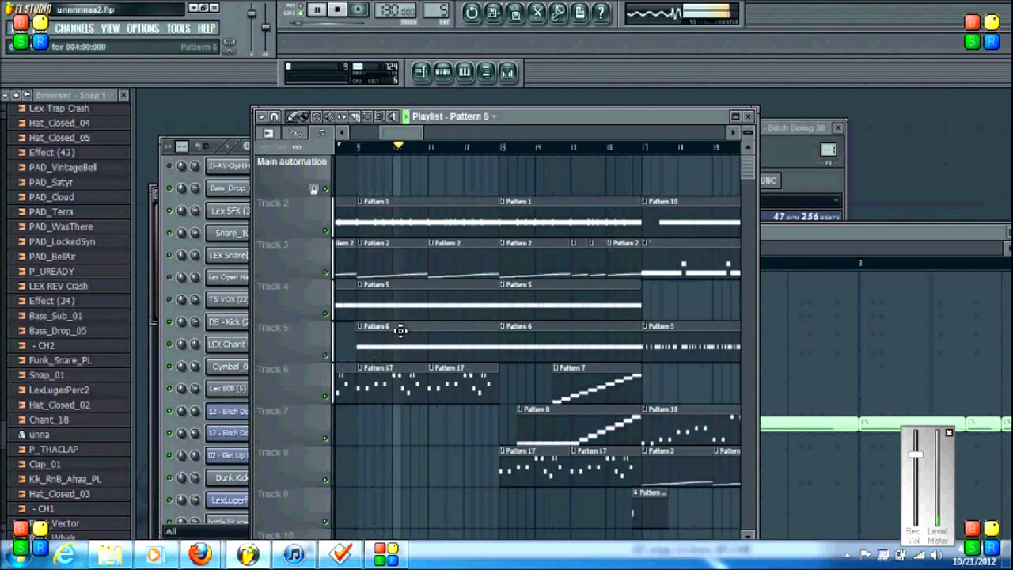
double_click(402, 335)
drag(460, 252, 310, 263)
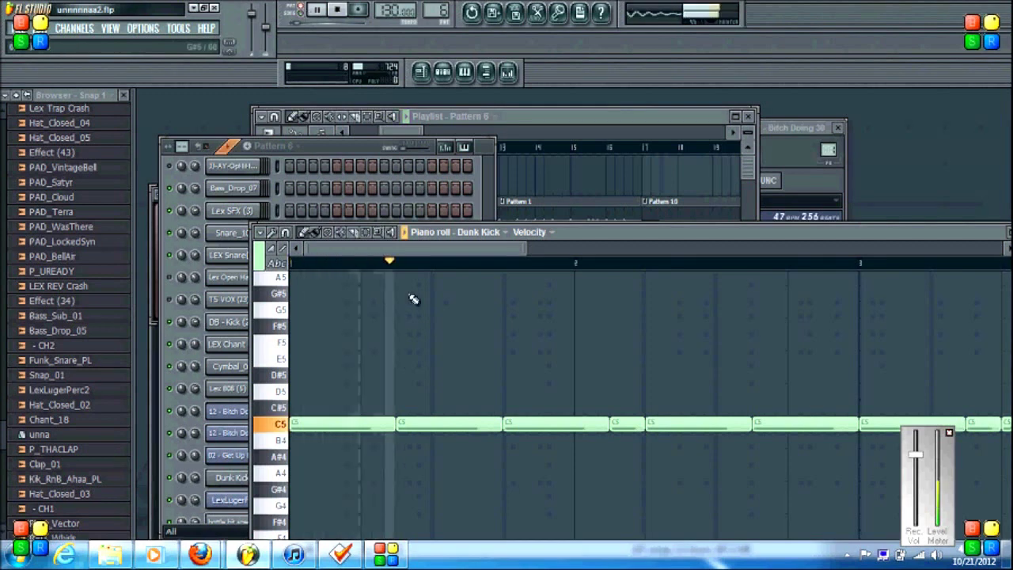
Return to the playlist, reopen Pattern 5 from Track 4 and toggle playback while viewing the end of its kick notes.
click(523, 117)
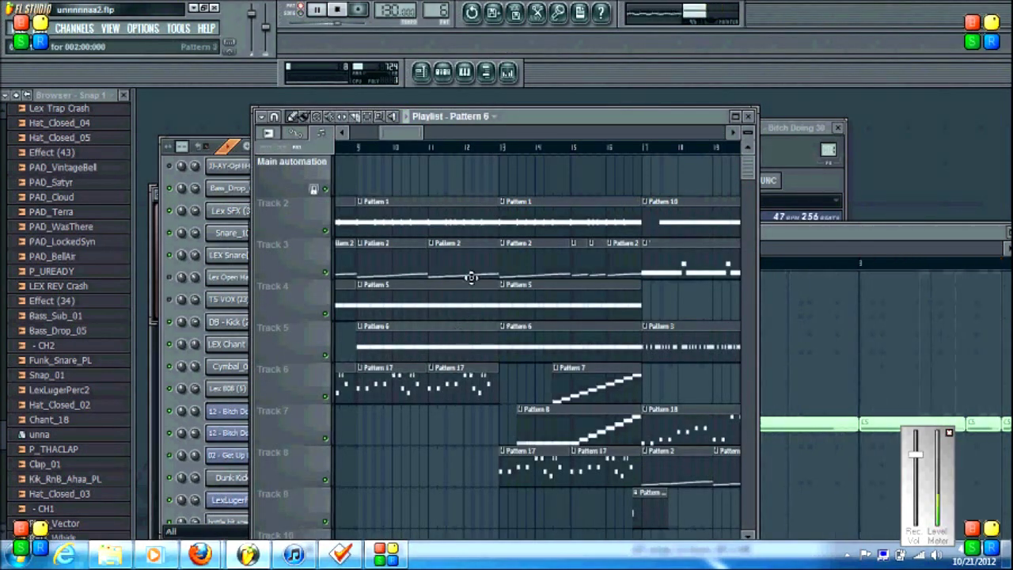
double_click(471, 301)
key(space)
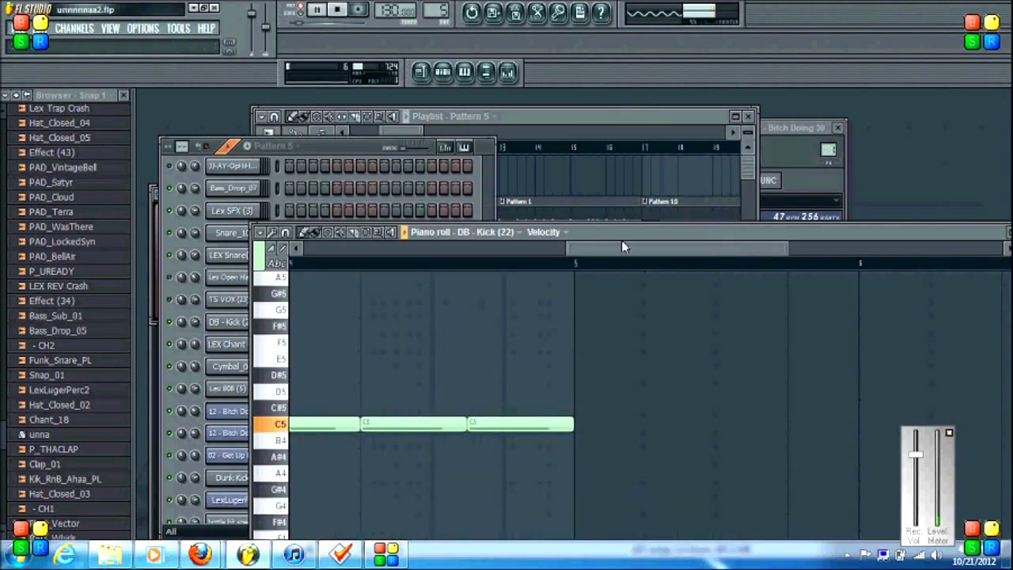
Open Pattern 2 from Track 8 near bar 17 and toggle the mute of its first "12 - Bitch Doing 30" channel during playback.
click(537, 125)
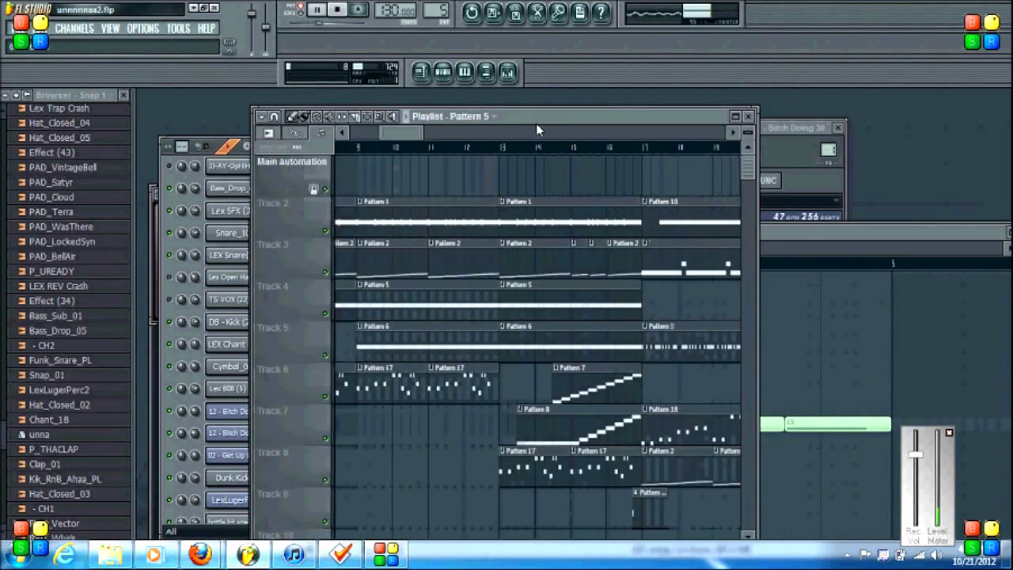
drag(410, 137, 457, 137)
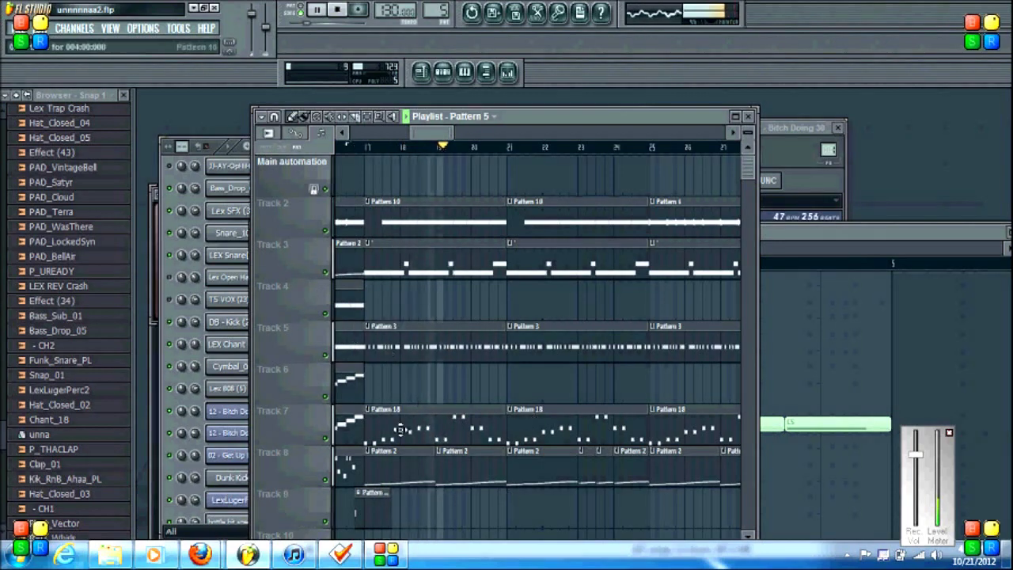
double_click(396, 454)
click(170, 410)
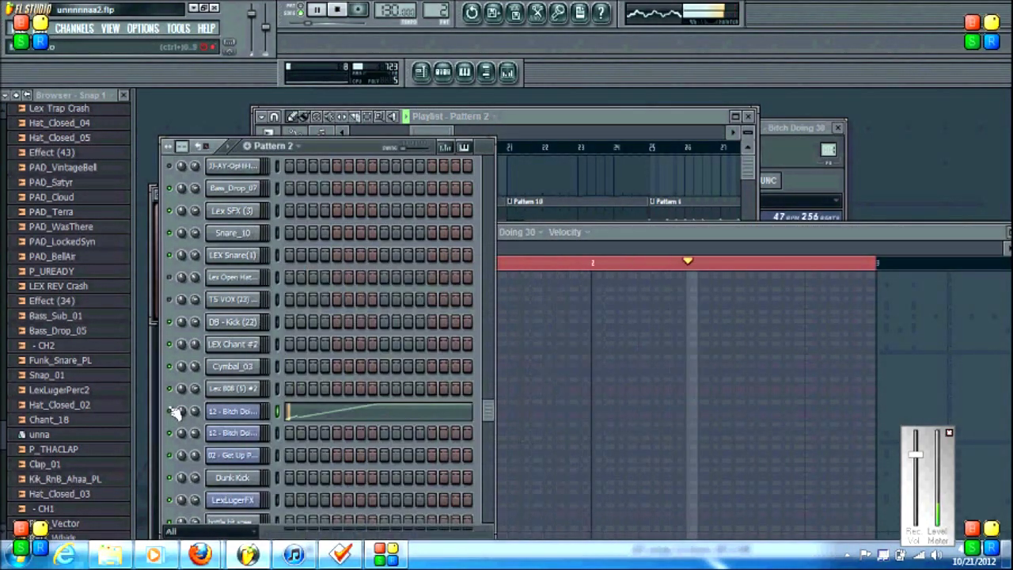
key(space)
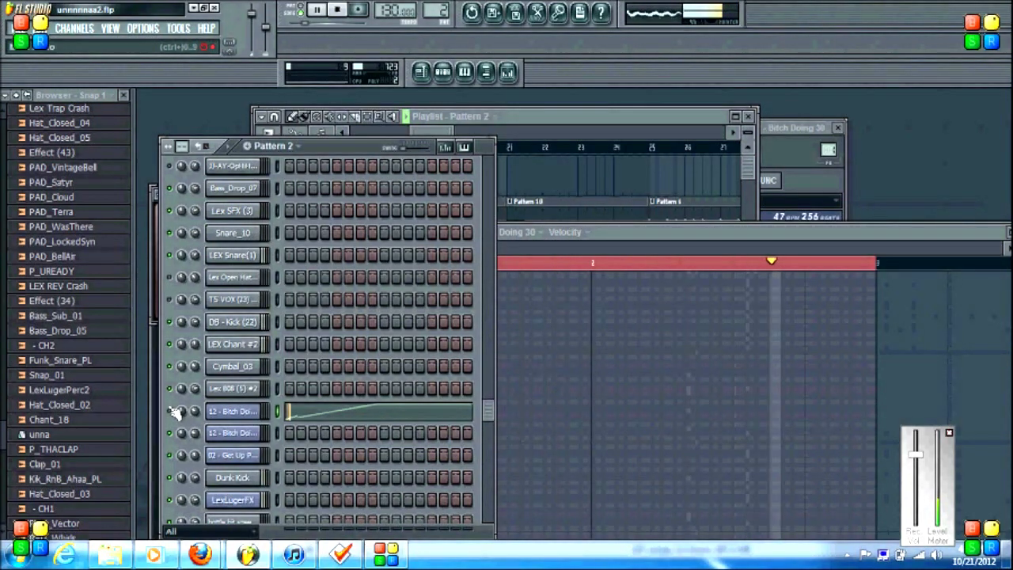
Open the Pattern 18 clip on Track 7 and examine the Chip melody notes in the piano roll.
click(436, 126)
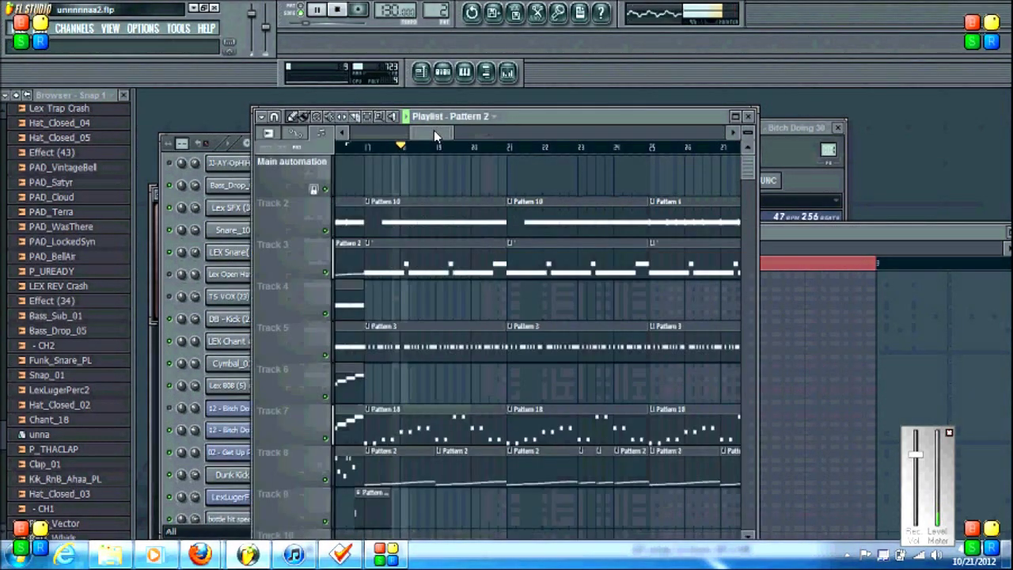
double_click(443, 410)
drag(545, 251, 516, 304)
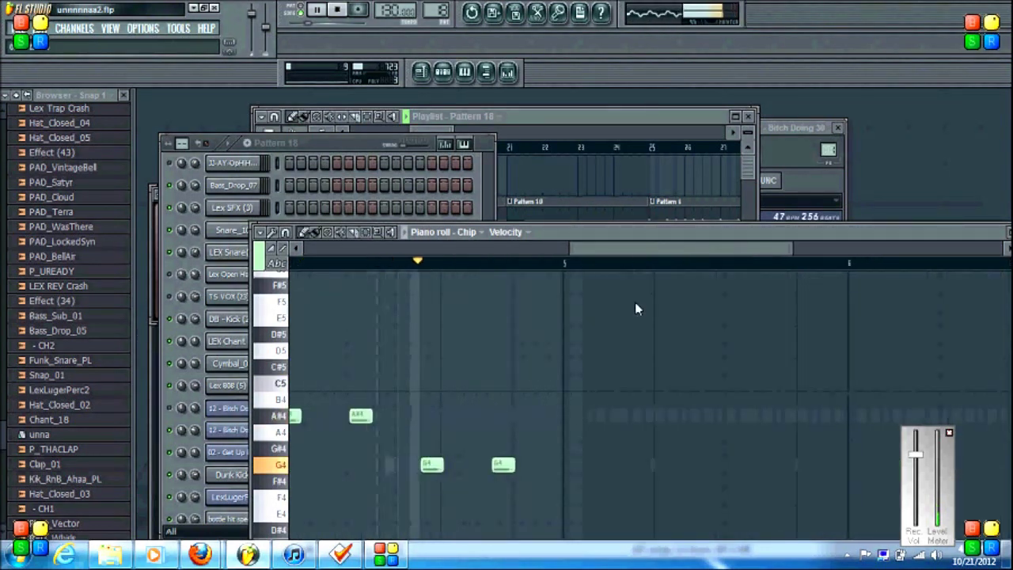
drag(394, 246, 523, 208)
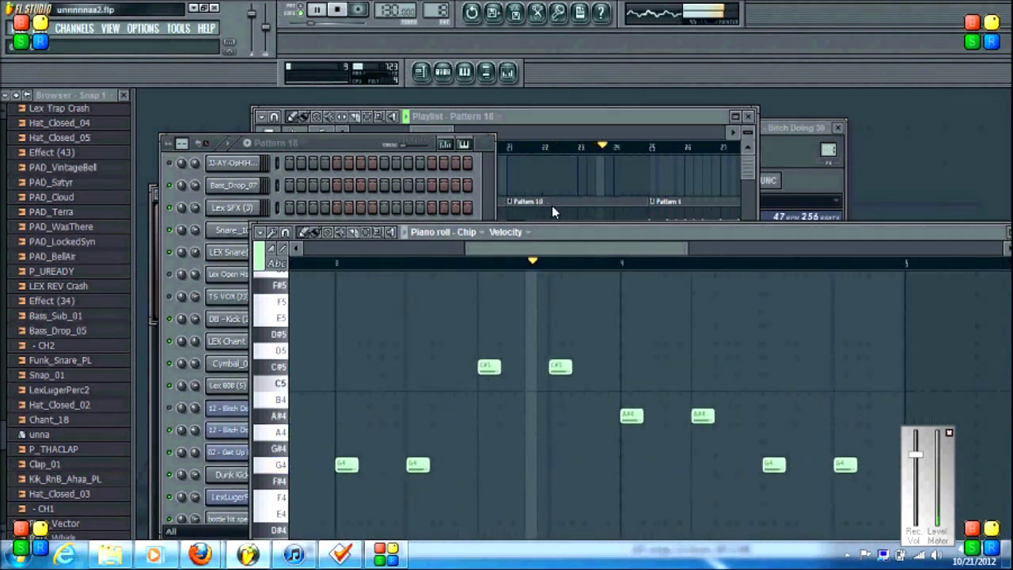
Toggle the mute of the first "12 - Bitch Doing 30" channel again and return to the playlist.
click(567, 119)
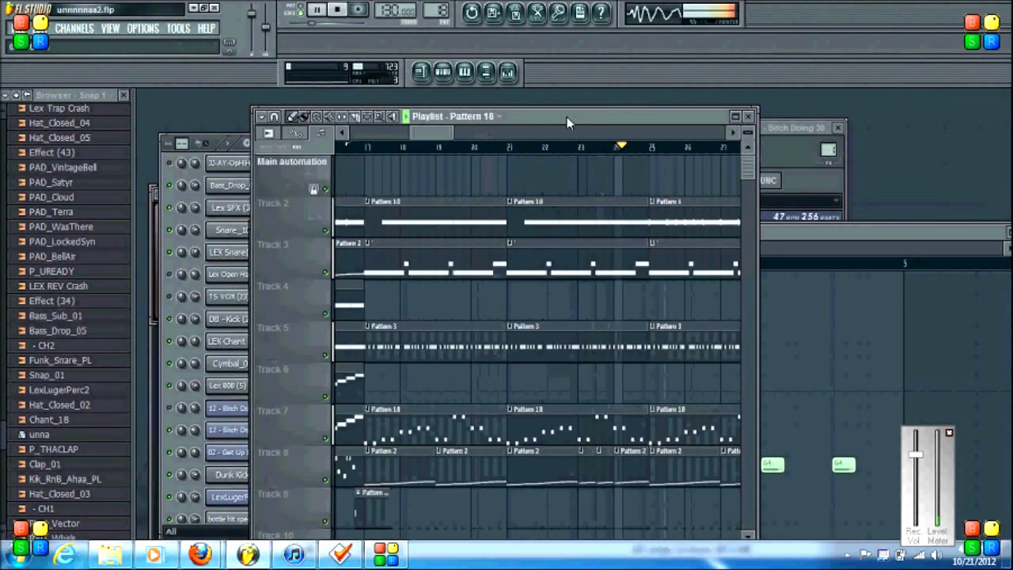
click(175, 410)
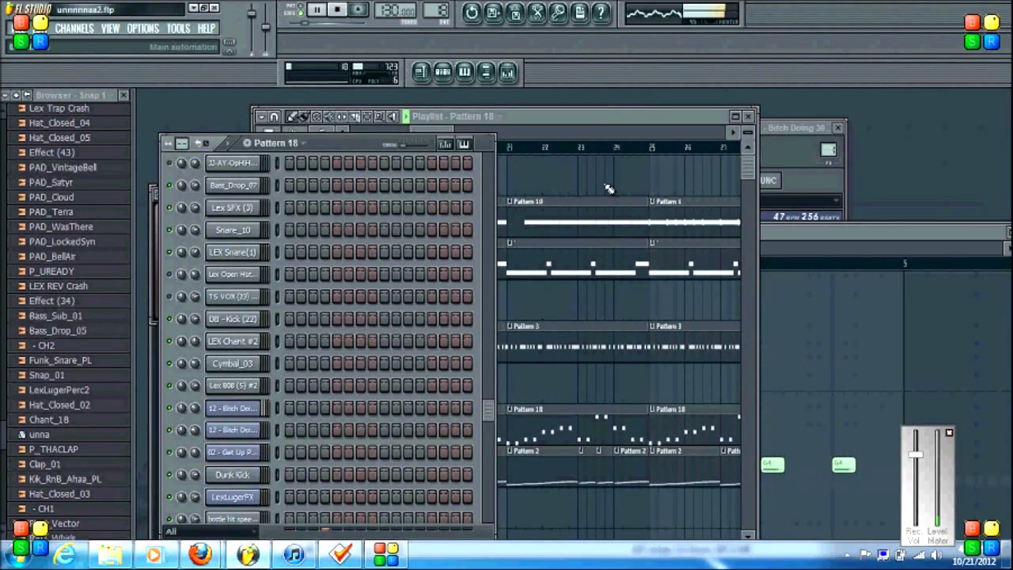
click(622, 125)
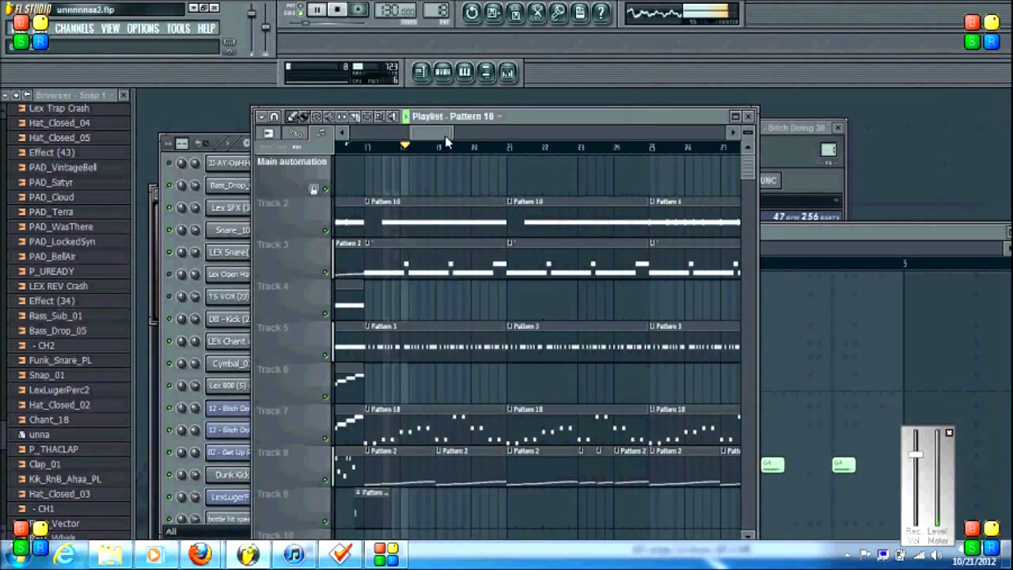
Open the Pattern 2 clip at bar 21 on Track 8 and examine its slice notes in the piano roll.
drag(747, 167, 715, 217)
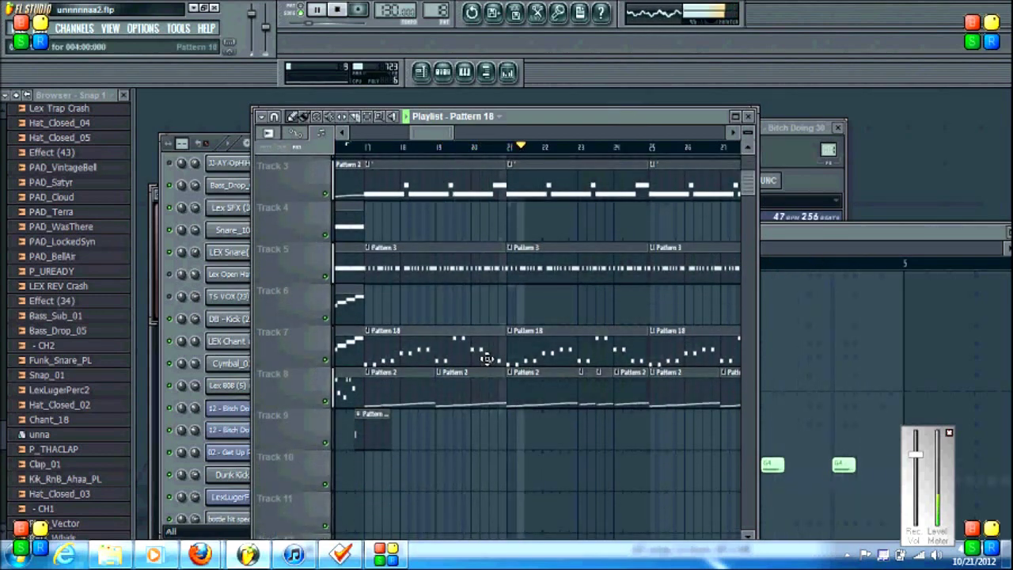
double_click(570, 388)
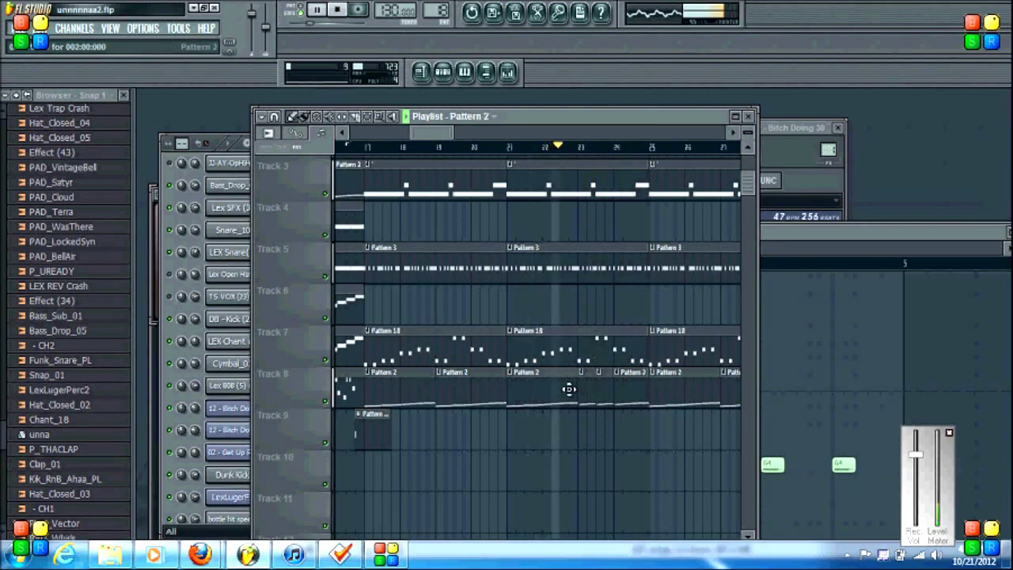
drag(655, 229, 585, 107)
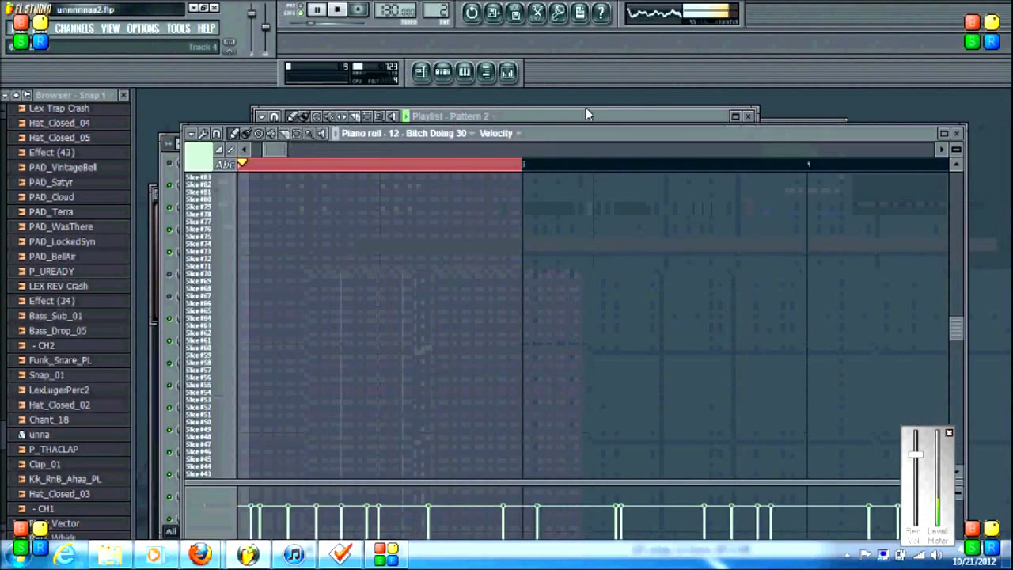
drag(956, 308, 953, 460)
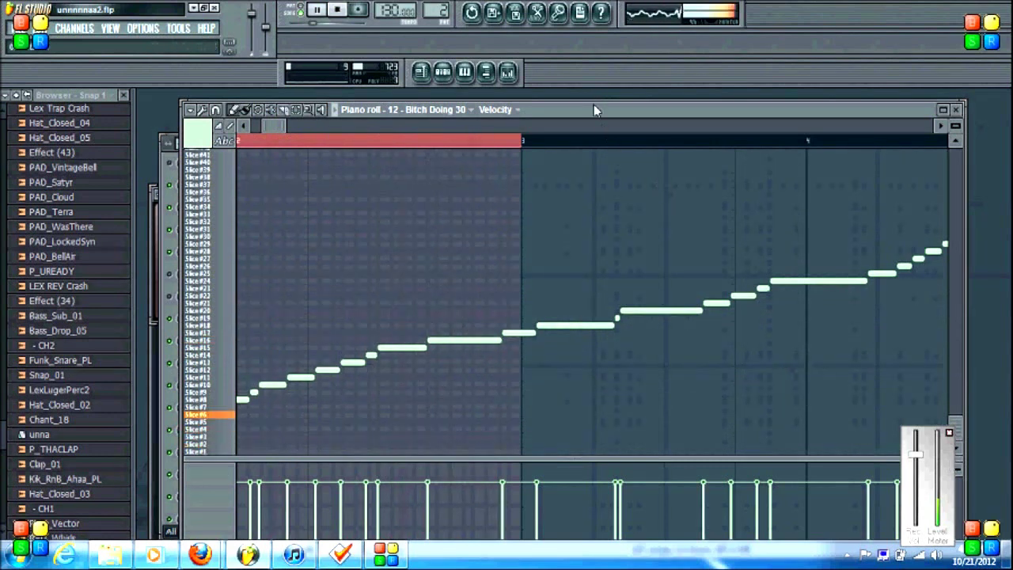
drag(279, 125, 268, 127)
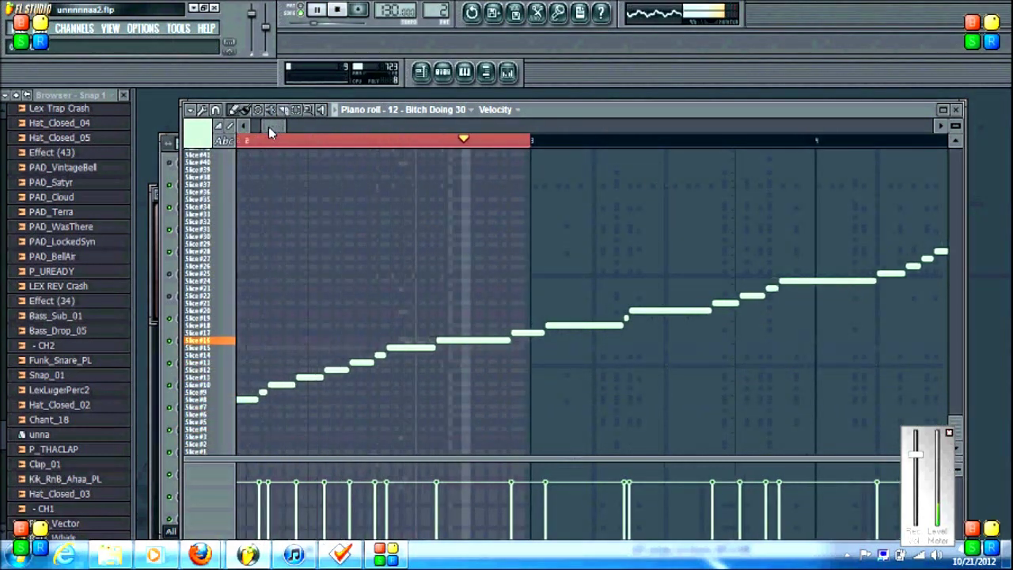
click(163, 372)
drag(543, 109, 538, 302)
Open the Lex 808 (5) bass pattern from Track 3, show its notes from the start and switch playback to pattern mode.
click(580, 119)
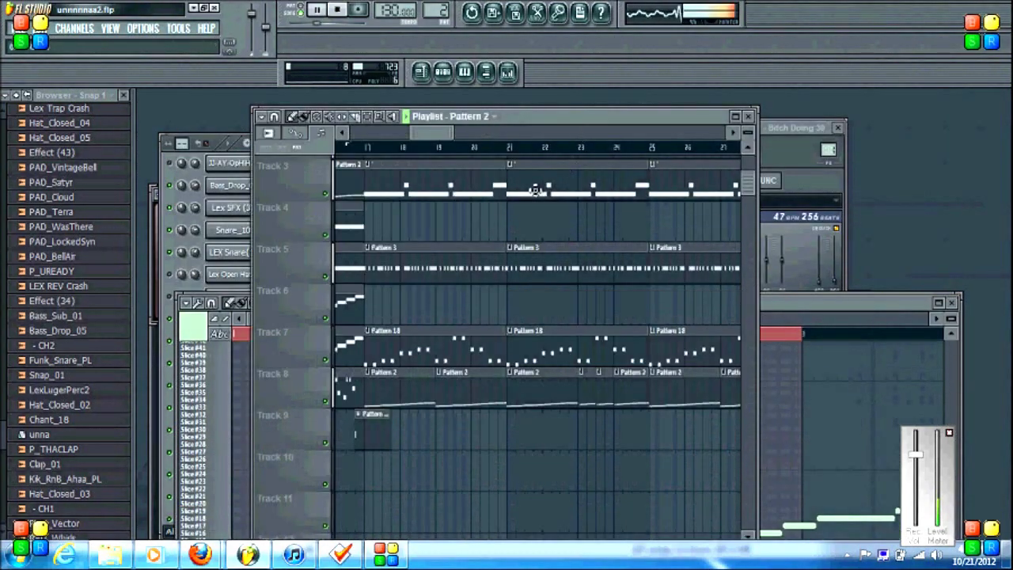
double_click(475, 165)
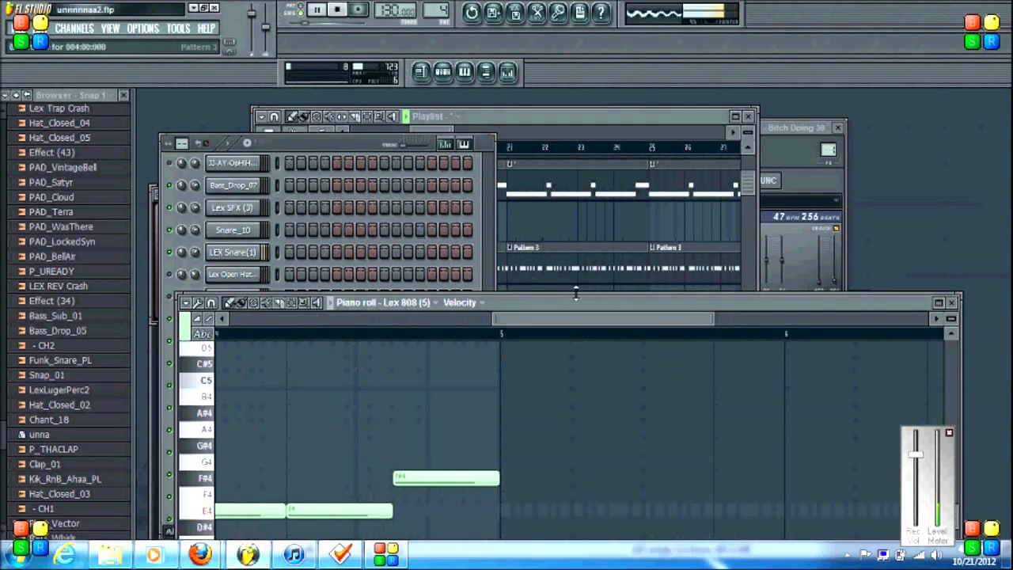
drag(573, 319, 305, 319)
click(304, 11)
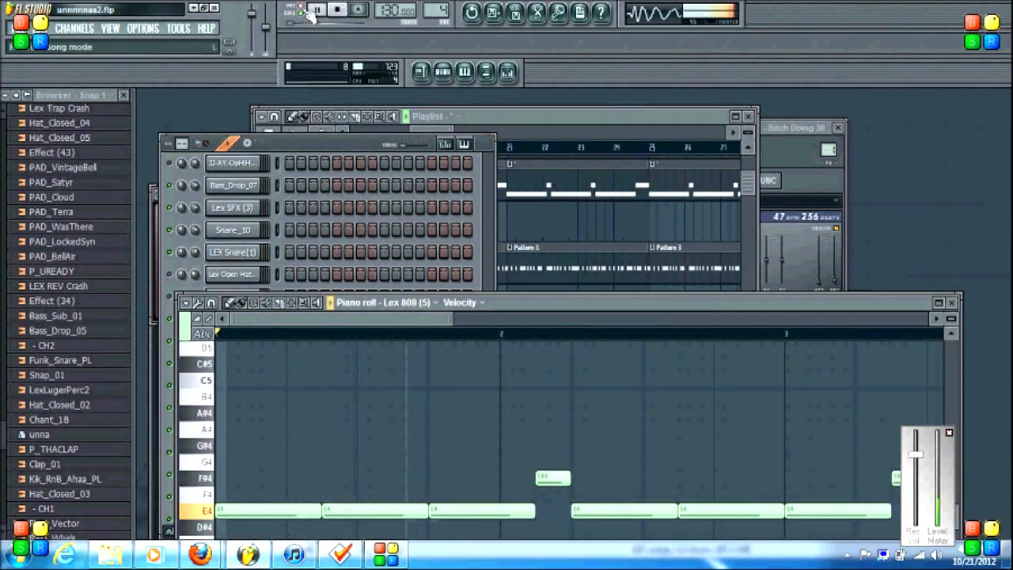
Examine the Lex 808 (5) bass notes in the piano roll and locate the LEX HEAVY channel in the channel rack.
drag(533, 300, 519, 189)
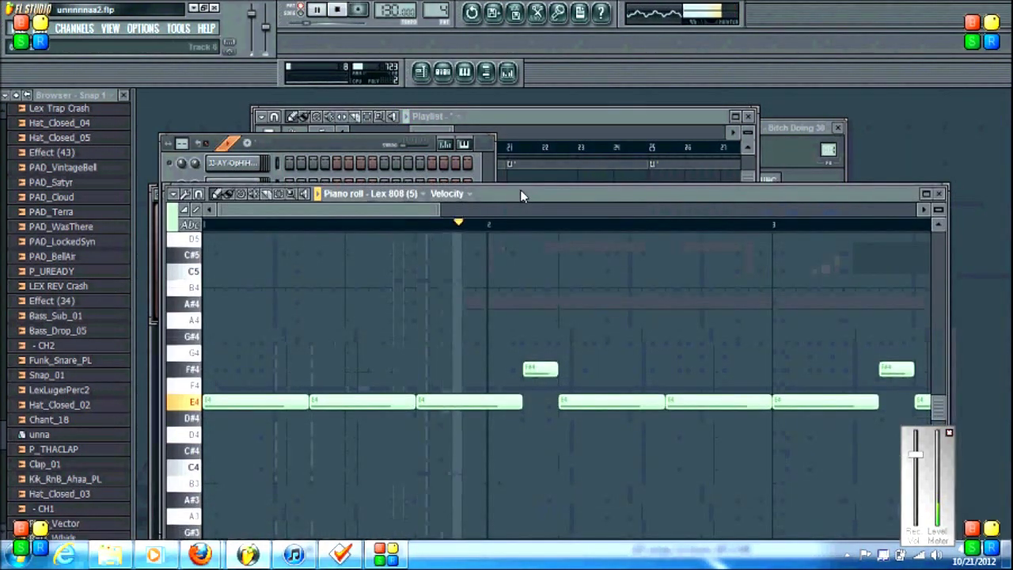
drag(398, 211, 587, 223)
click(307, 155)
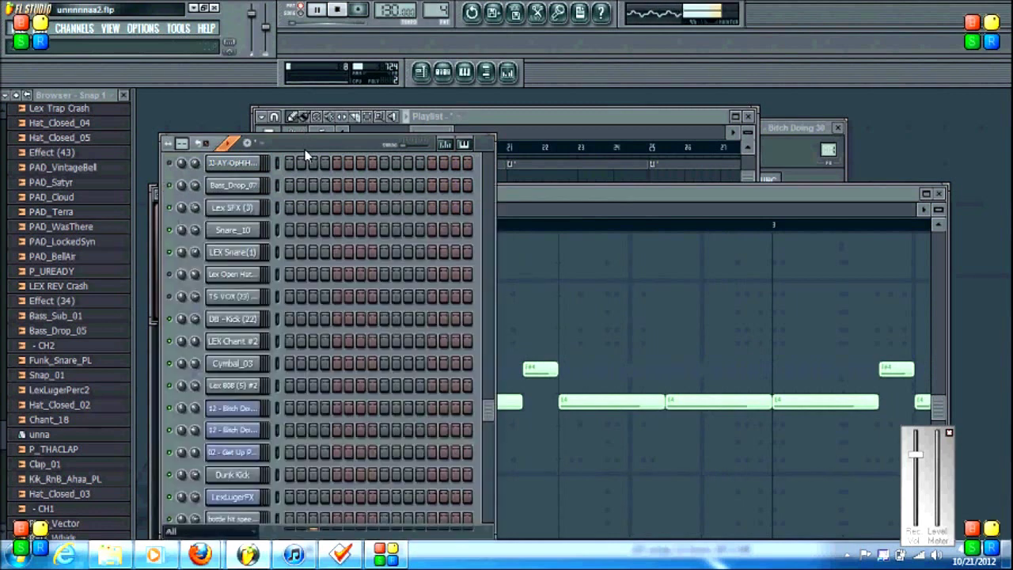
scroll(486, 409, down, 8)
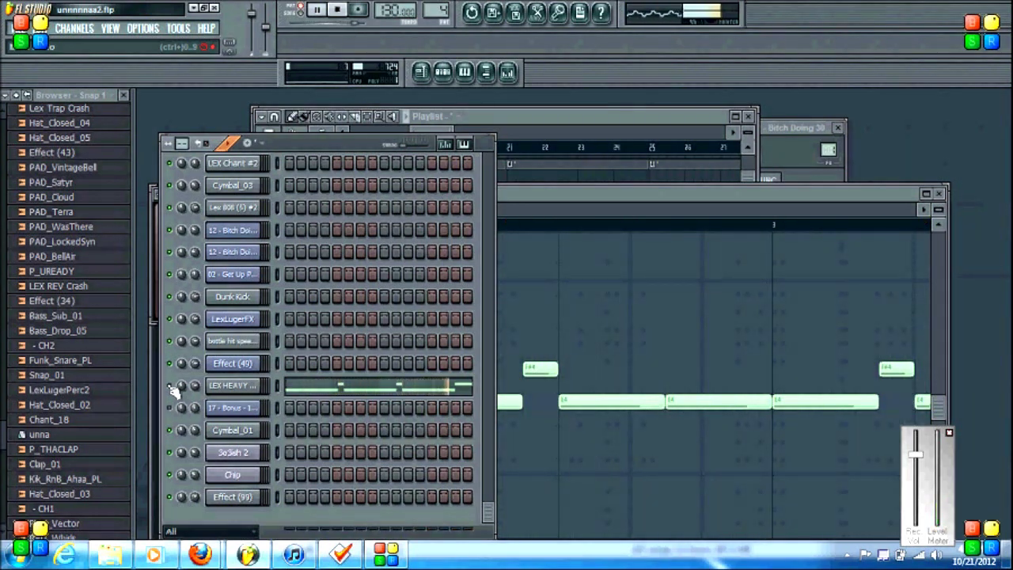
Open the Pattern 3 clip at bar 33 on Track 5, play its Hi Hat 5 notes in pattern mode and return to song mode.
click(420, 131)
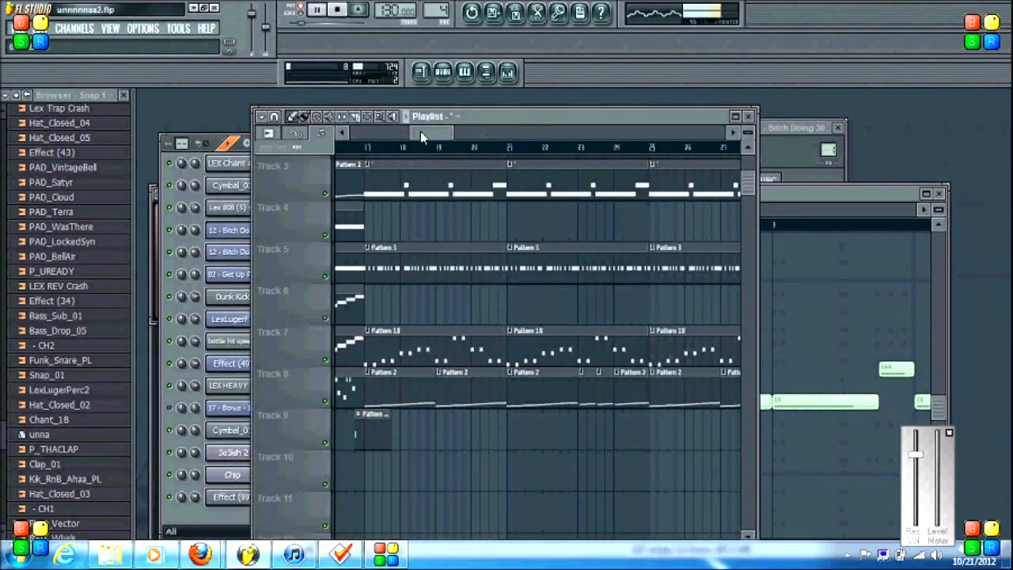
drag(420, 137, 481, 137)
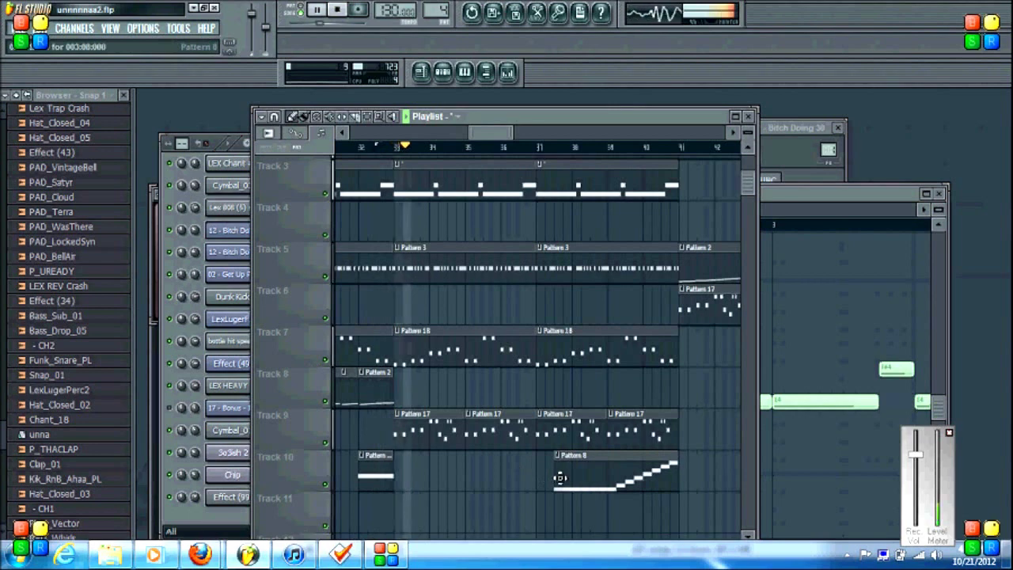
double_click(481, 273)
click(295, 13)
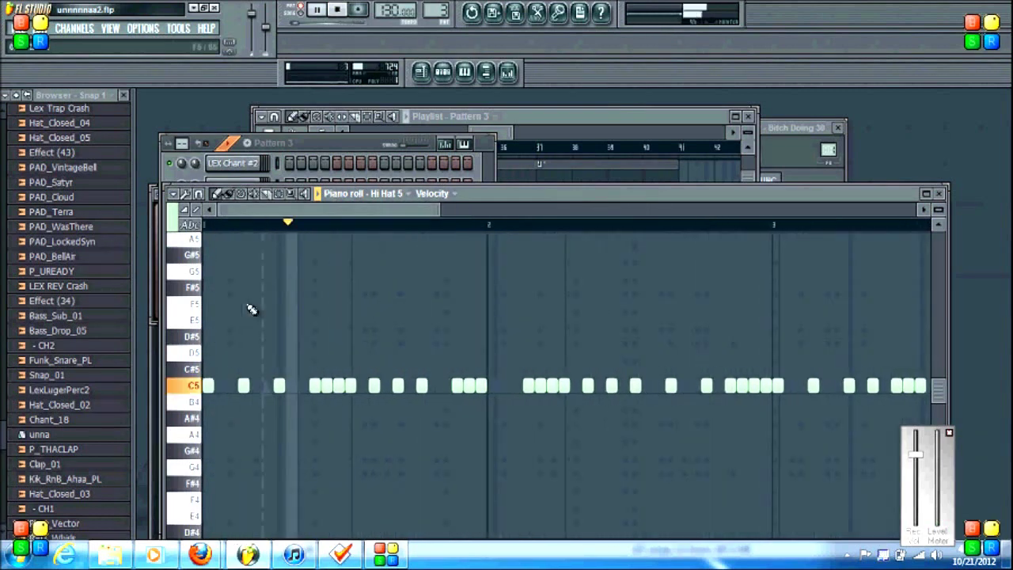
click(301, 13)
Open the Pattern 8 clip on Track 10 and examine its Effect (49) slice notes in the piano roll.
click(563, 129)
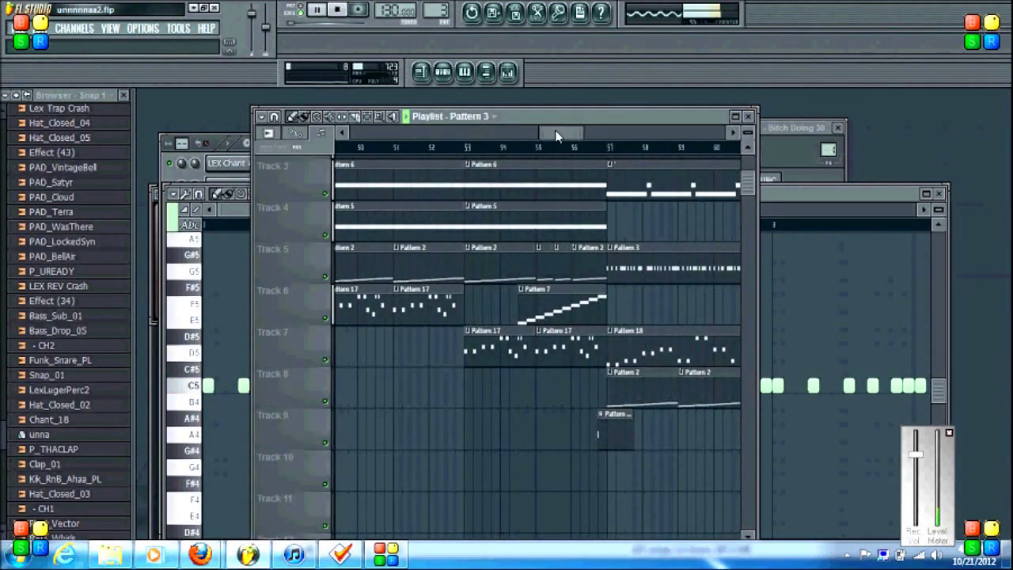
drag(469, 138, 484, 141)
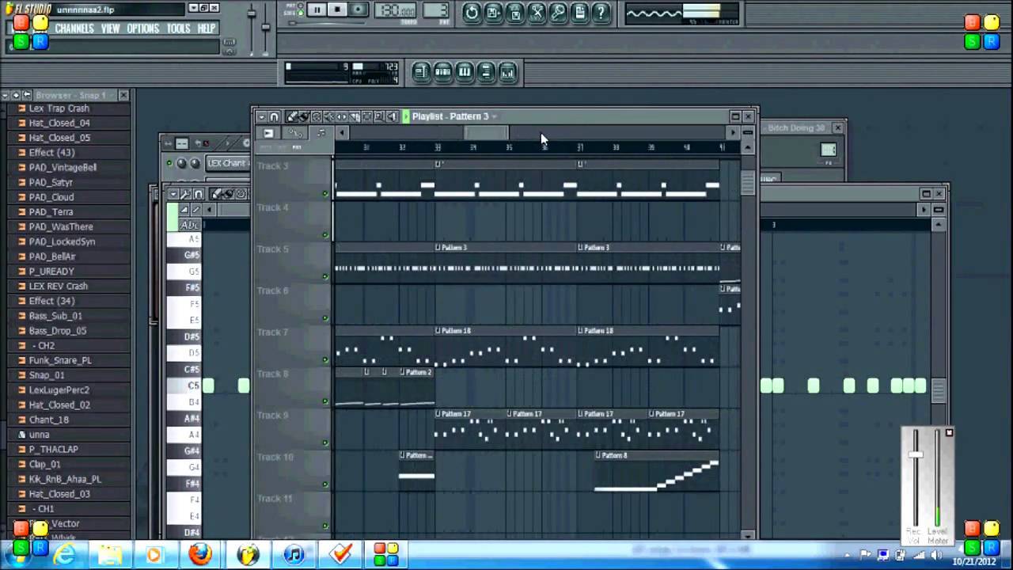
drag(492, 137, 500, 138)
double_click(639, 466)
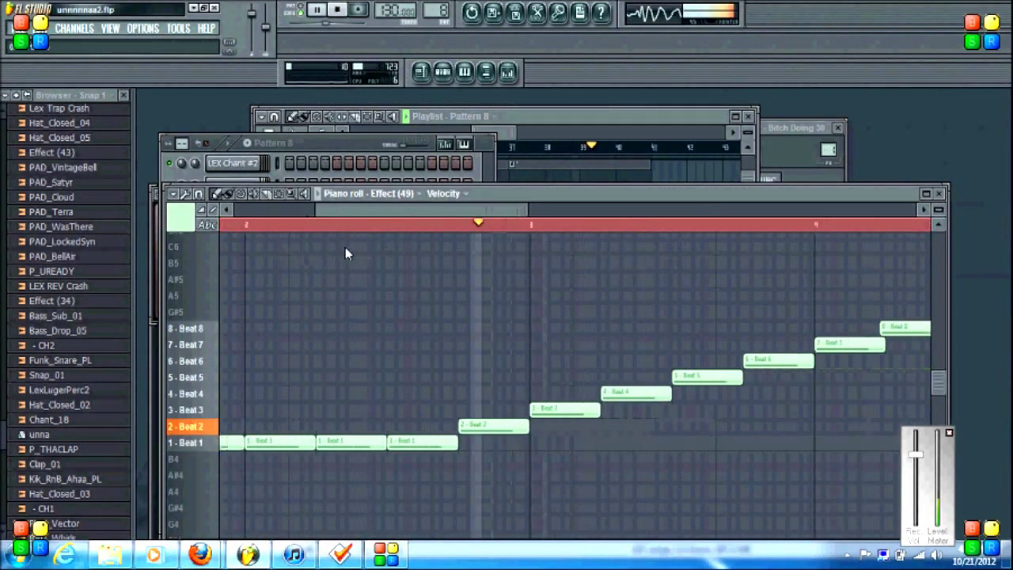
Open the Pattern 10 clip at bar 61 on Track 2 and examine its LEX Snare(1) notes in the piano roll.
click(528, 124)
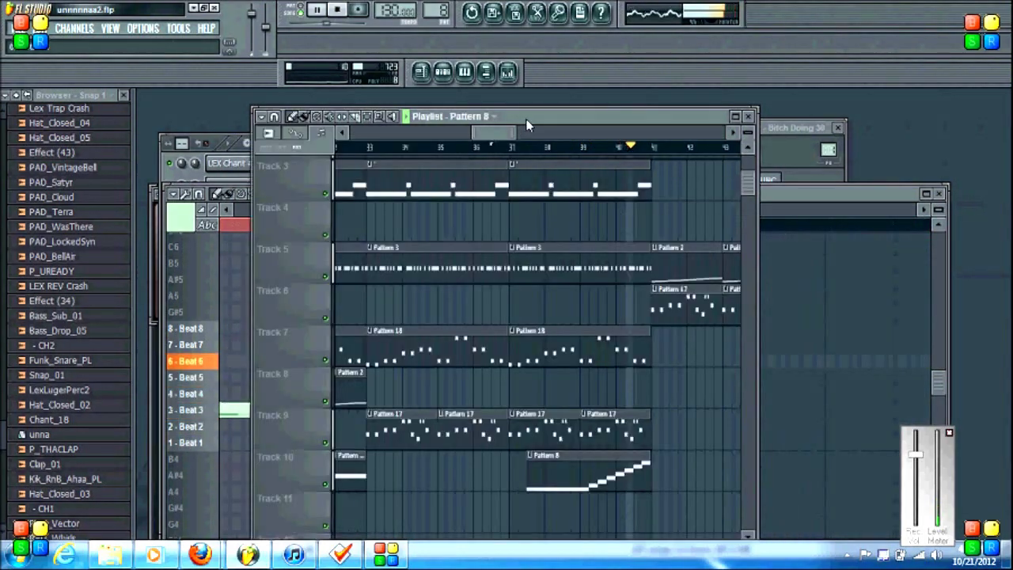
drag(500, 139, 579, 133)
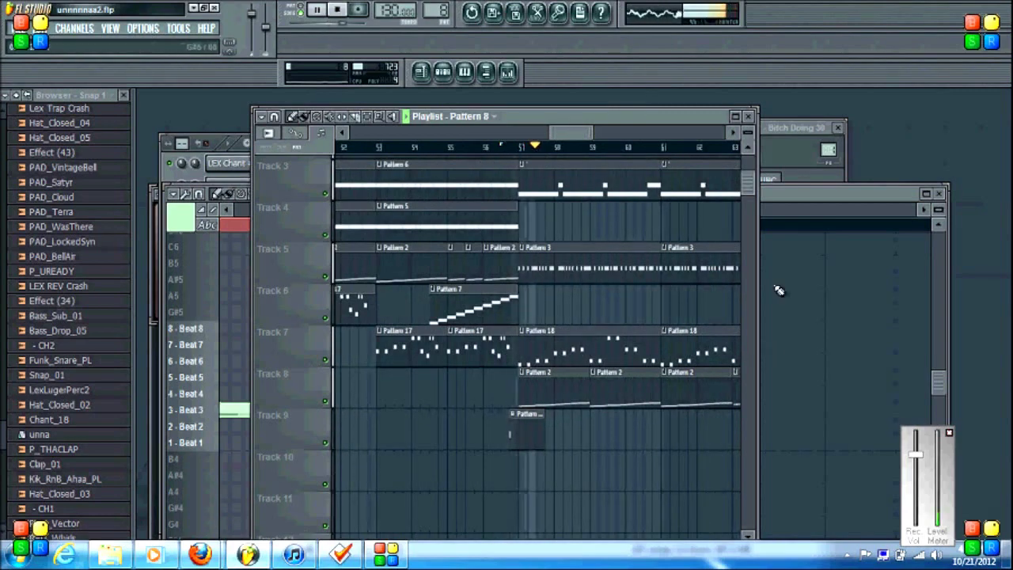
scroll(747, 190, up, 1)
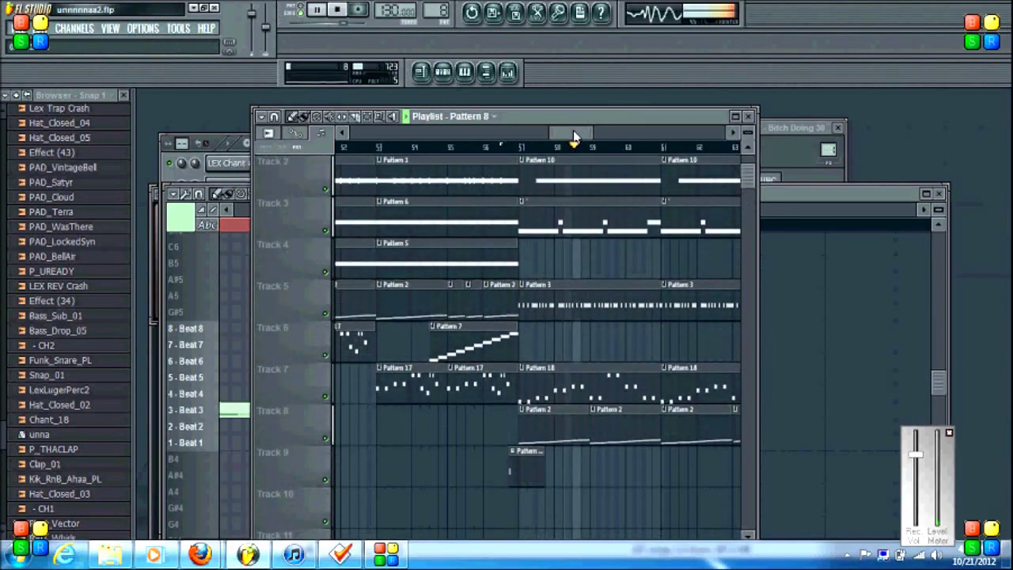
drag(575, 136, 591, 125)
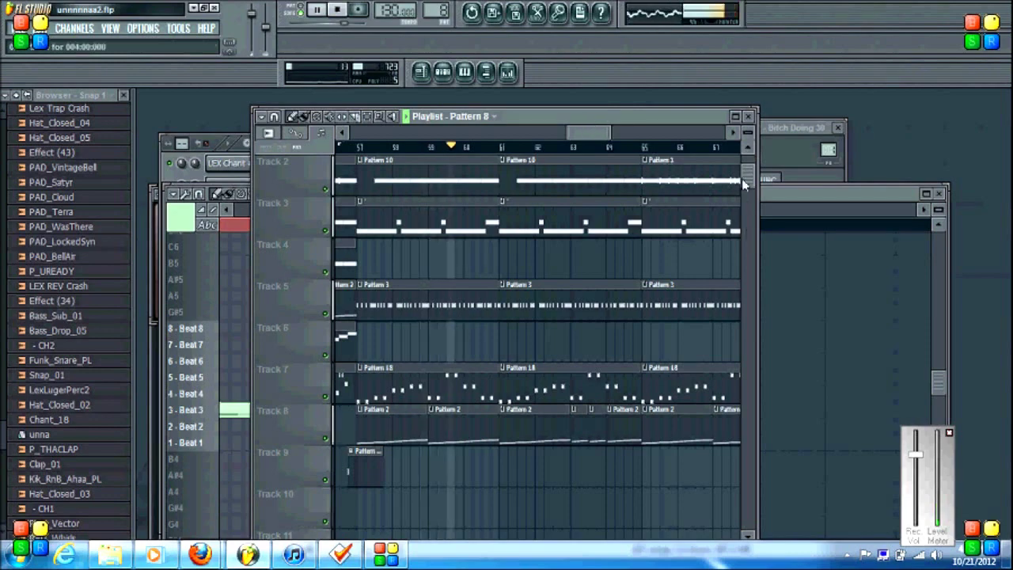
scroll(744, 178, up, 1)
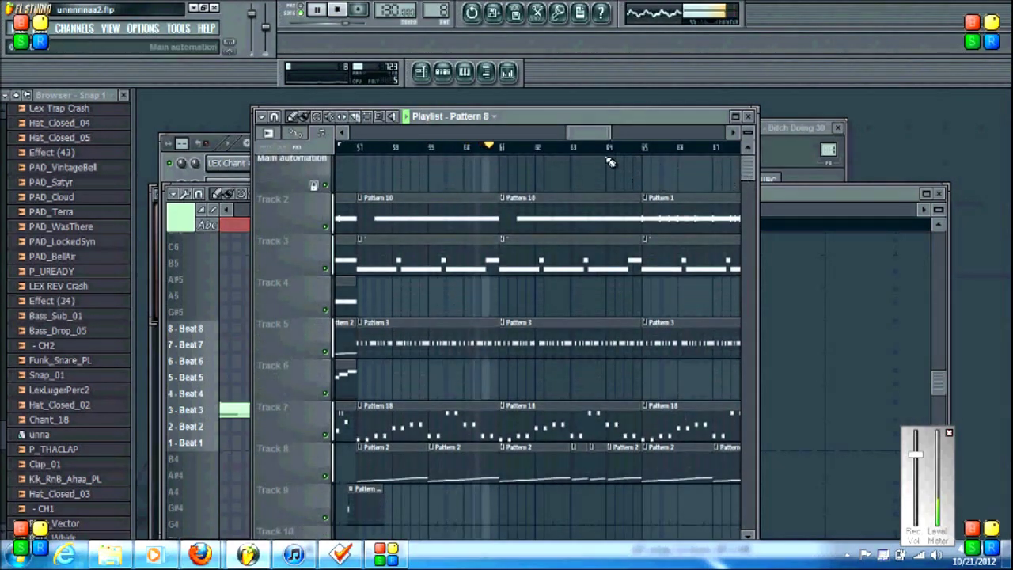
double_click(582, 203)
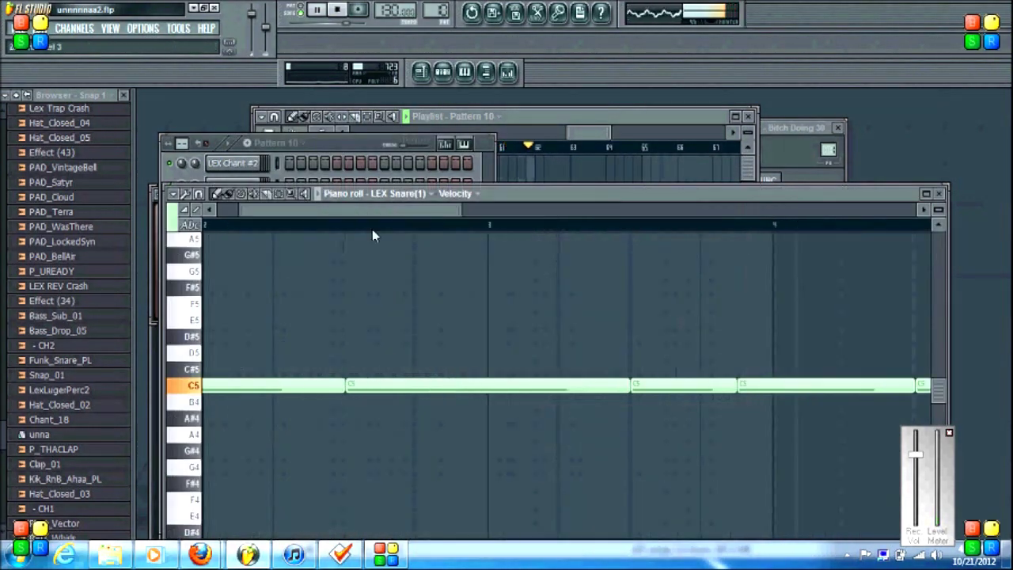
drag(434, 215, 490, 197)
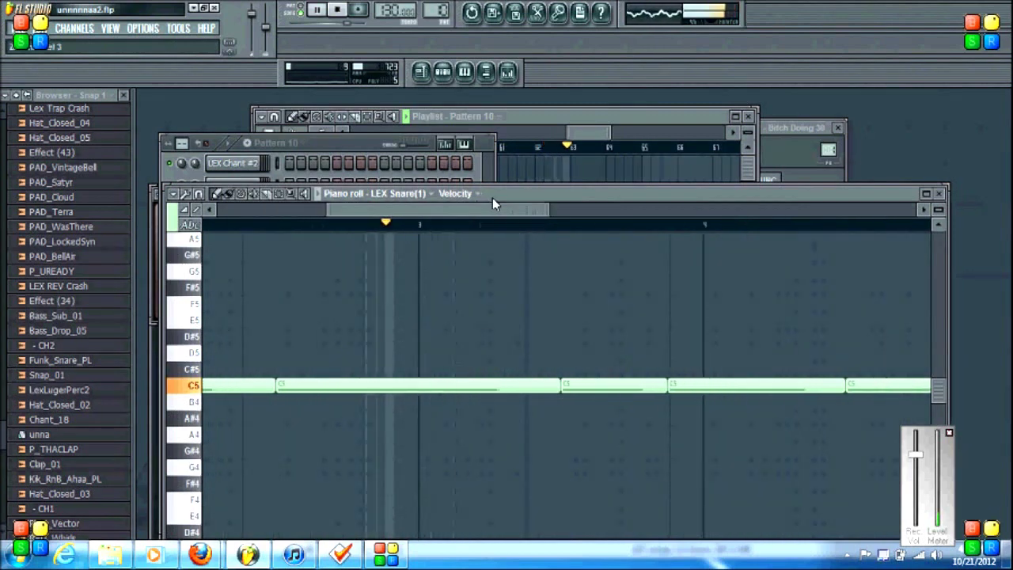
Open the bass clip at bar 65 on Track 3 and examine its Lex 808 (5) notes in the piano roll.
drag(591, 139, 608, 131)
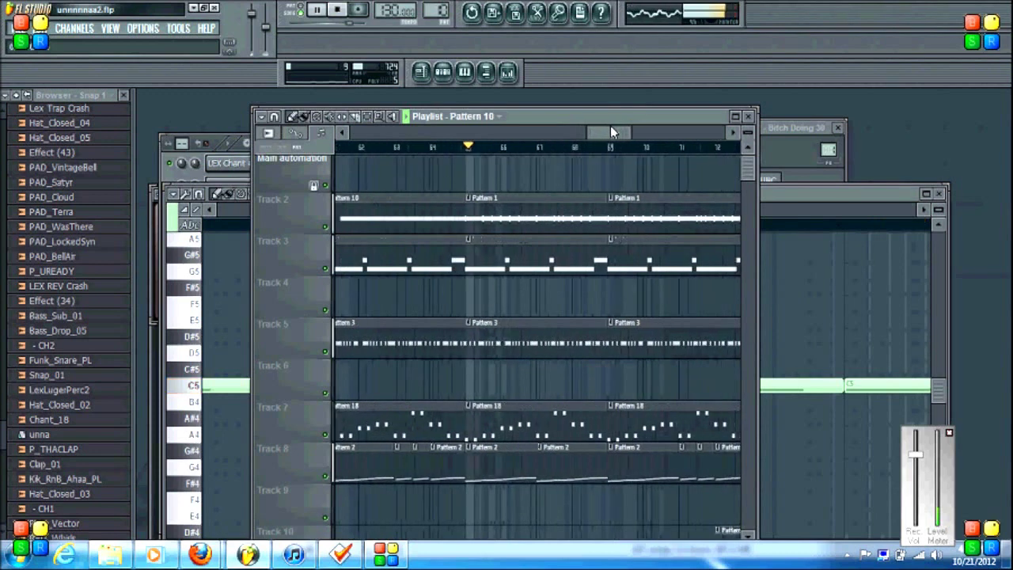
double_click(557, 243)
drag(538, 209, 346, 227)
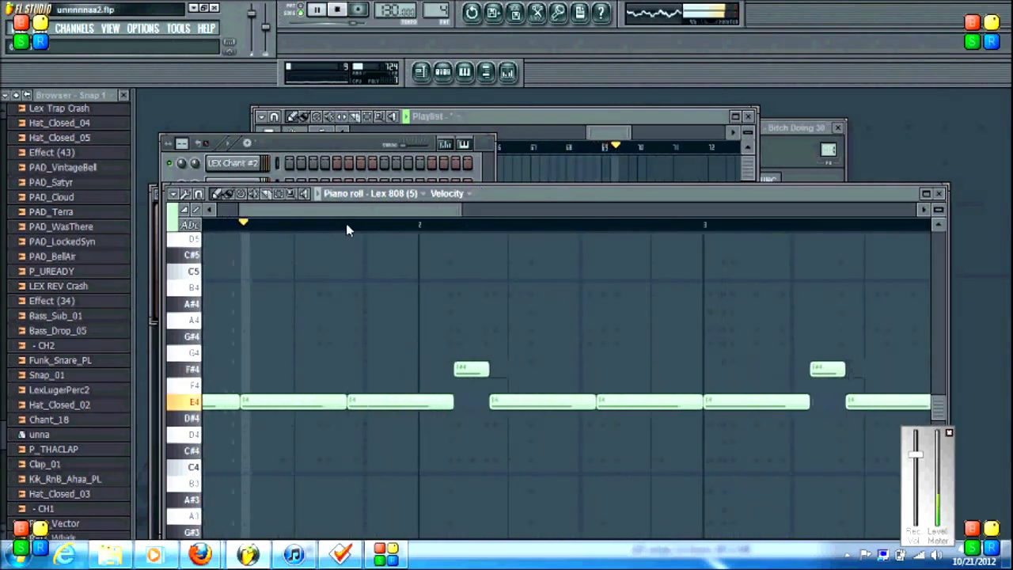
Open the Pattern 17 clip at bar 73 on Track 9 and examine its 3o3ish 2 melody notes from the start.
click(623, 132)
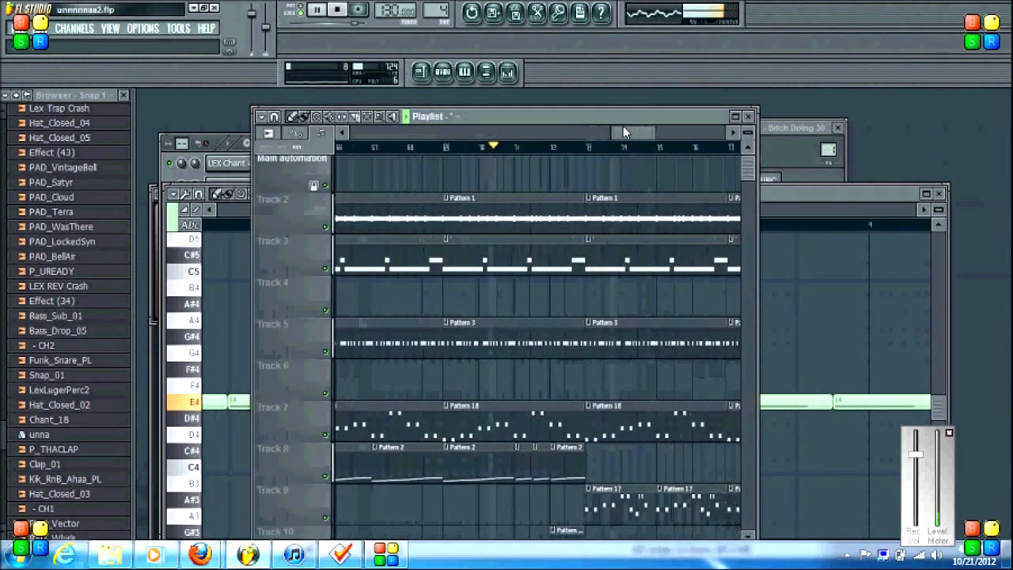
drag(623, 126, 626, 125)
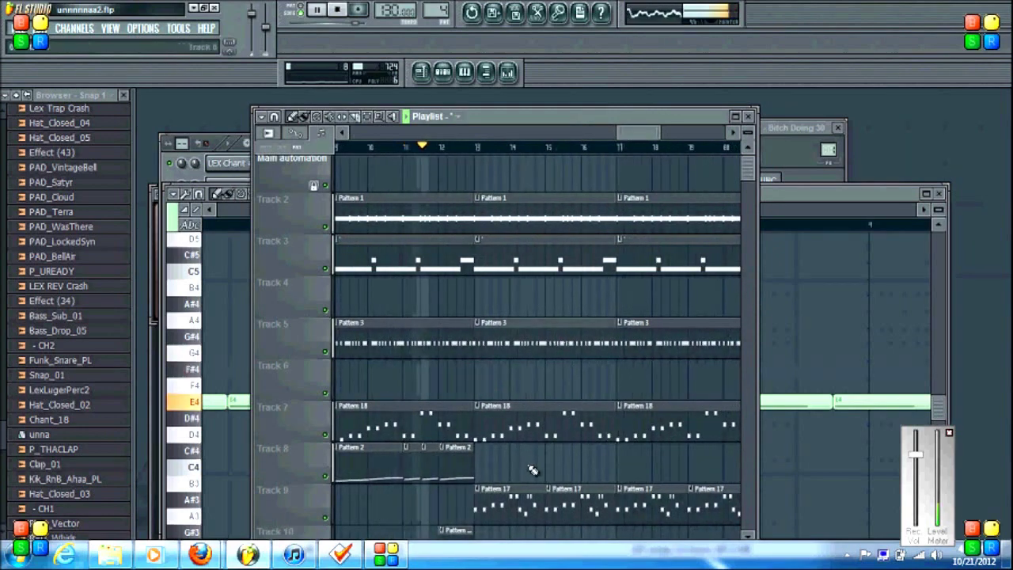
double_click(521, 498)
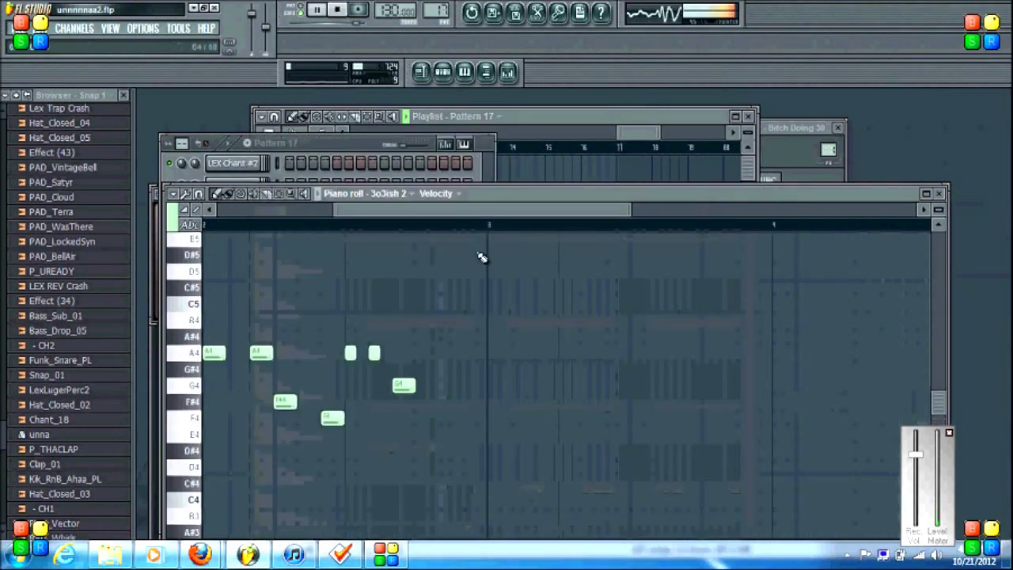
drag(506, 209, 391, 209)
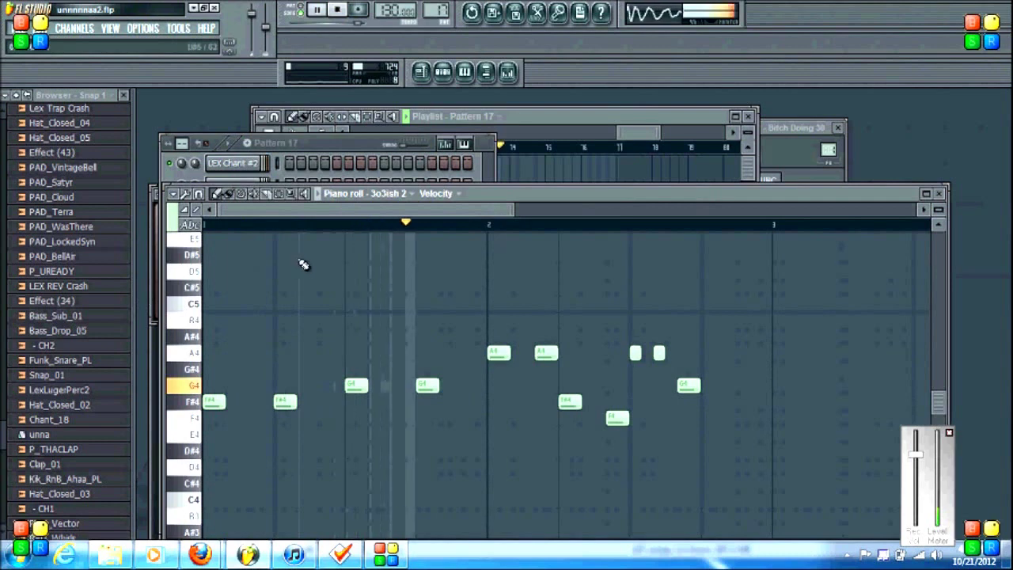
Show the end of the arrangement in the playlist and switch to the screen recorder window.
click(642, 132)
drag(644, 133, 652, 133)
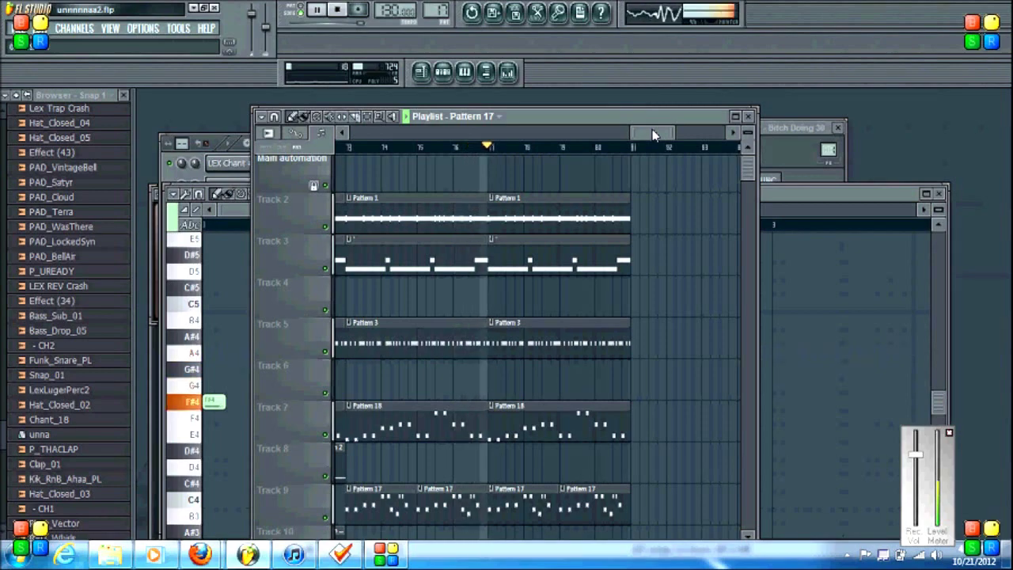
drag(652, 134, 648, 135)
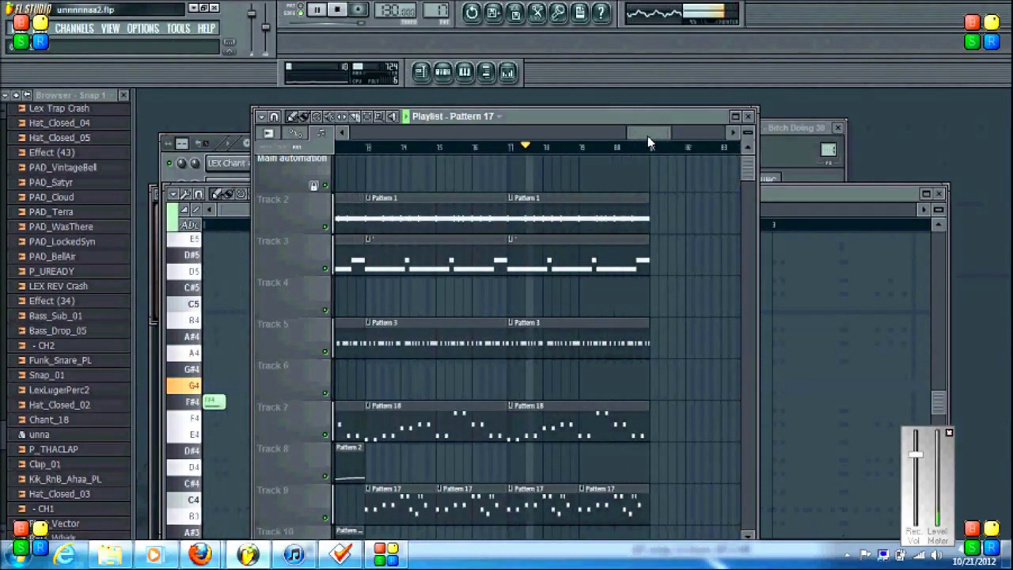
click(400, 560)
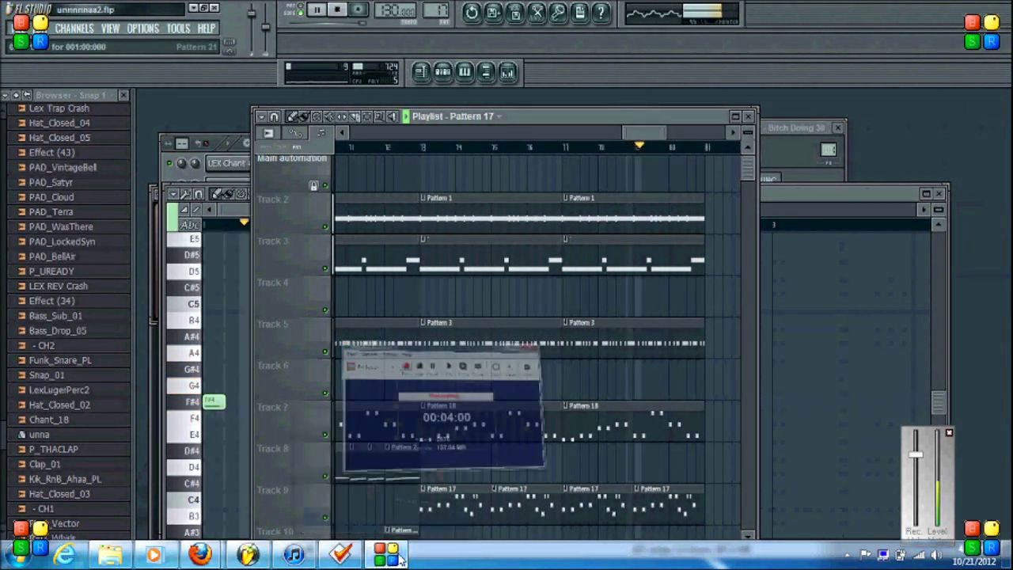